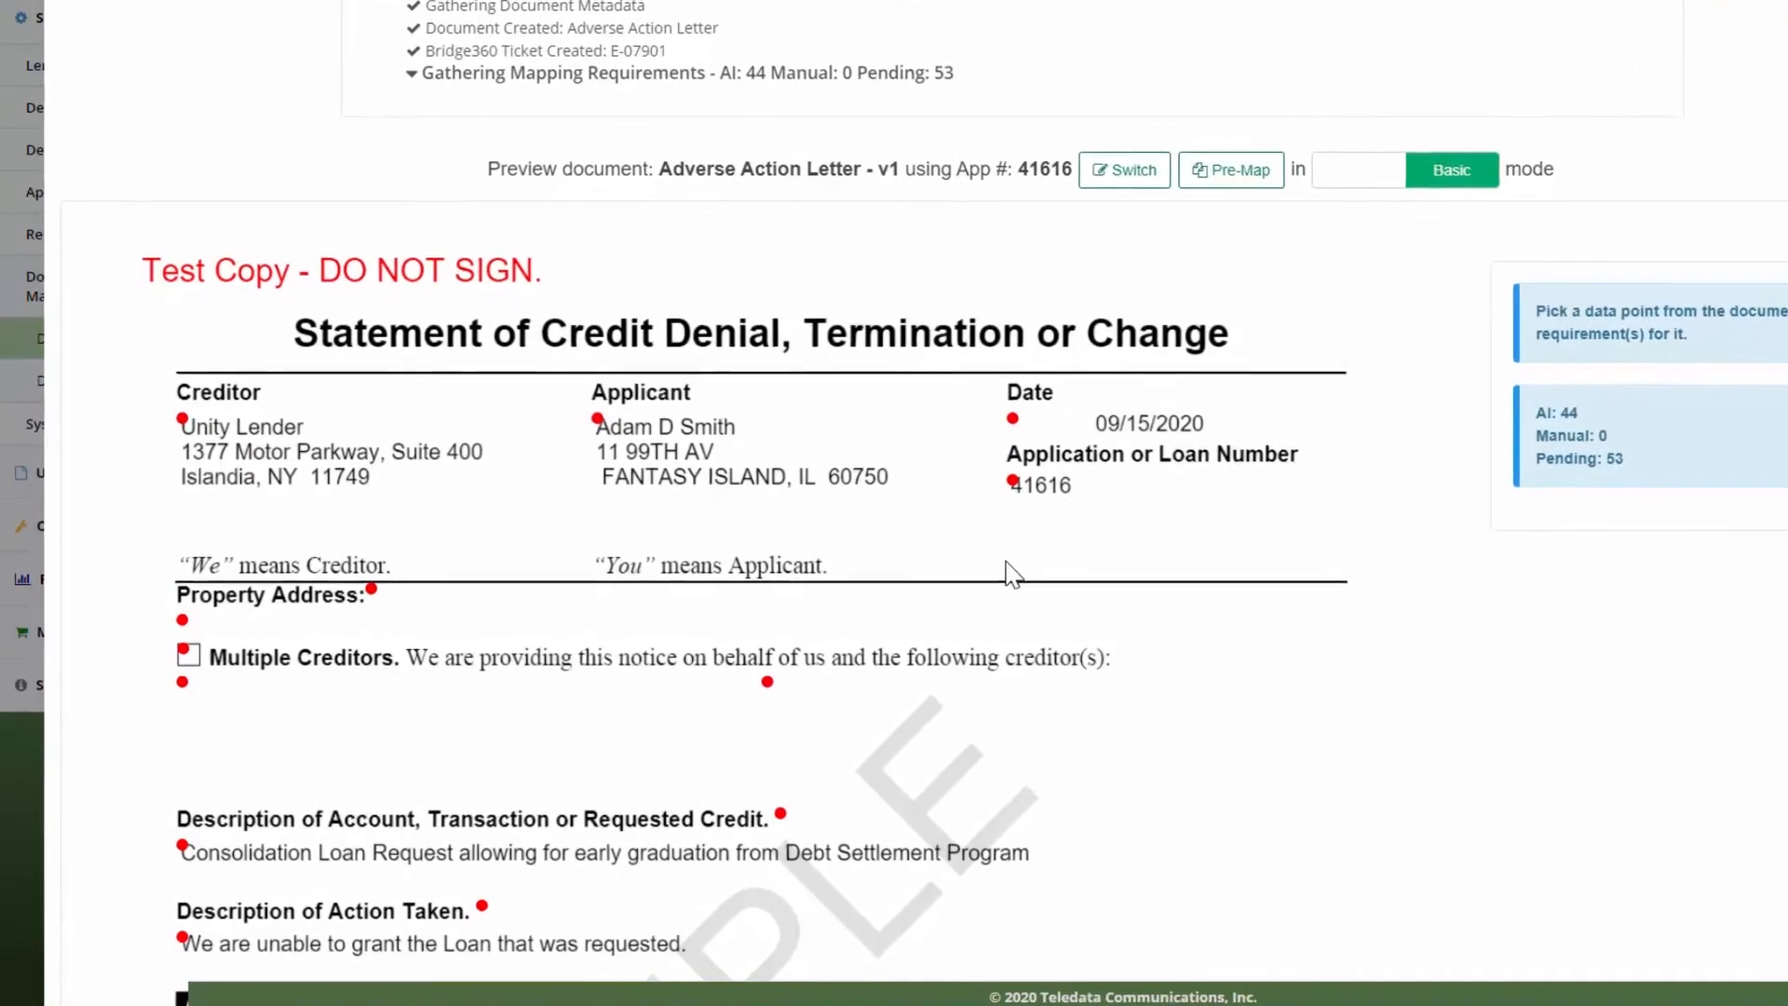
Look through the Adverse Action Letter preview and the data points marked on its pages
scroll(1031, 559, "down", 3)
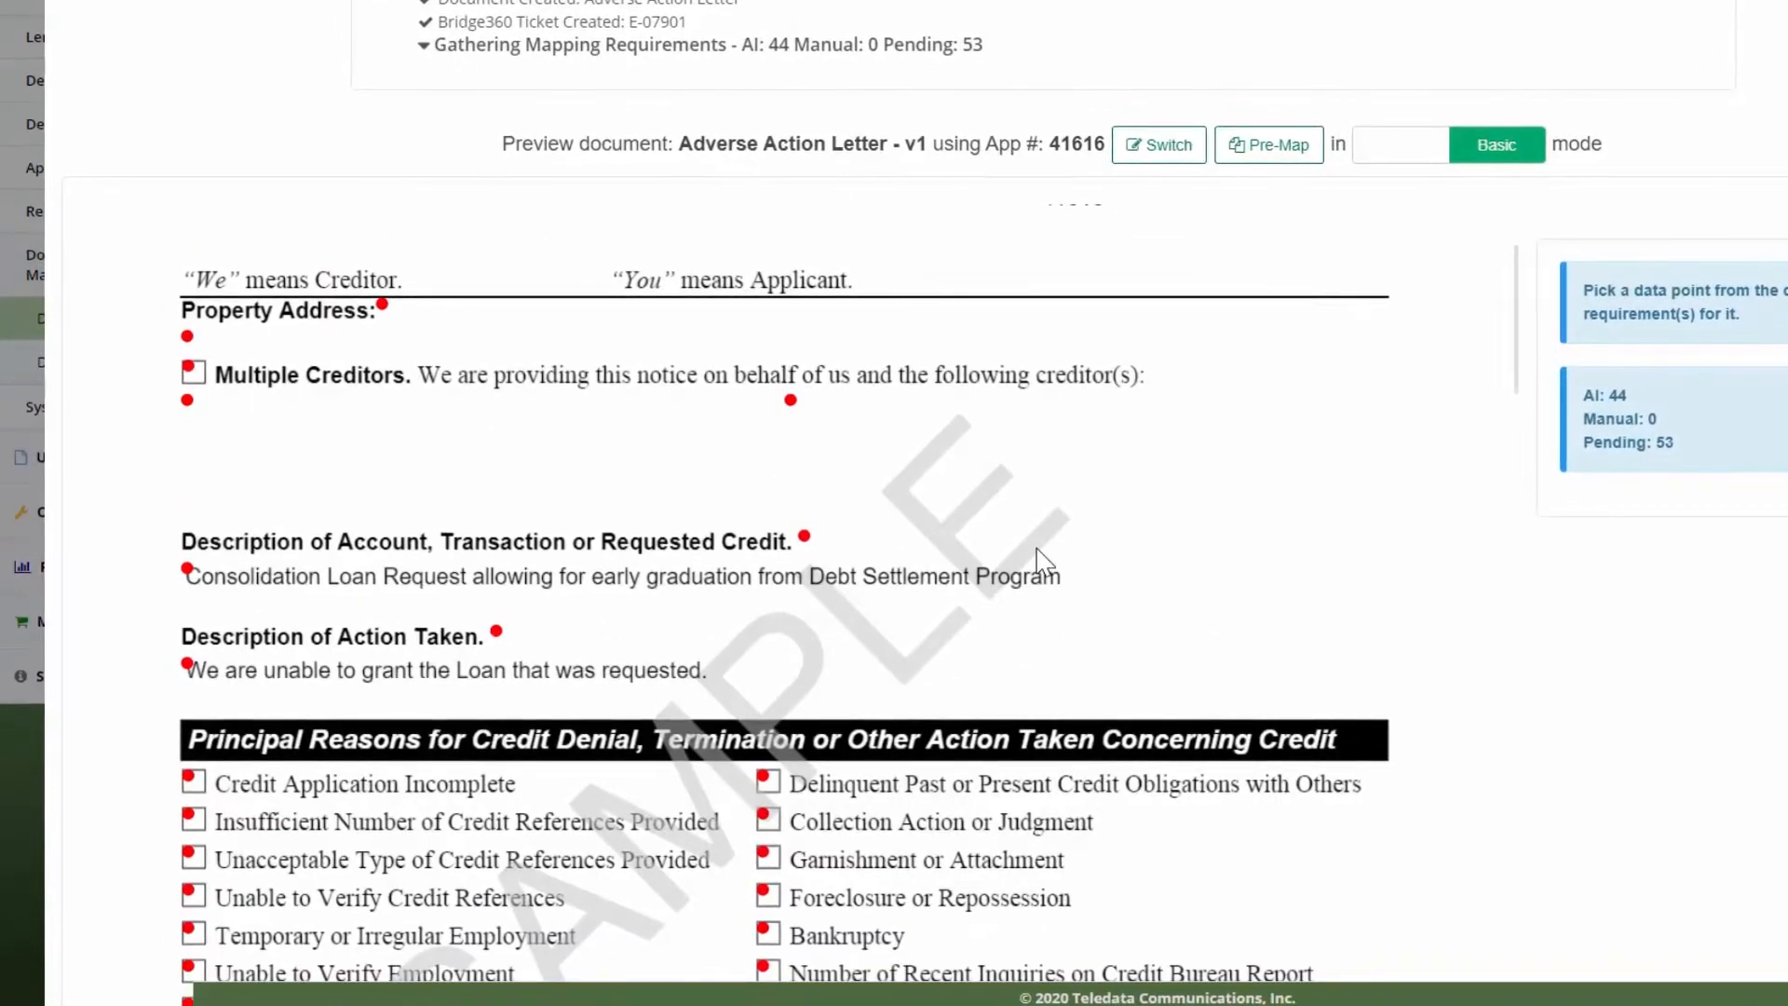
scroll(1044, 563, "down", 8)
scroll(1045, 563, "down", 8)
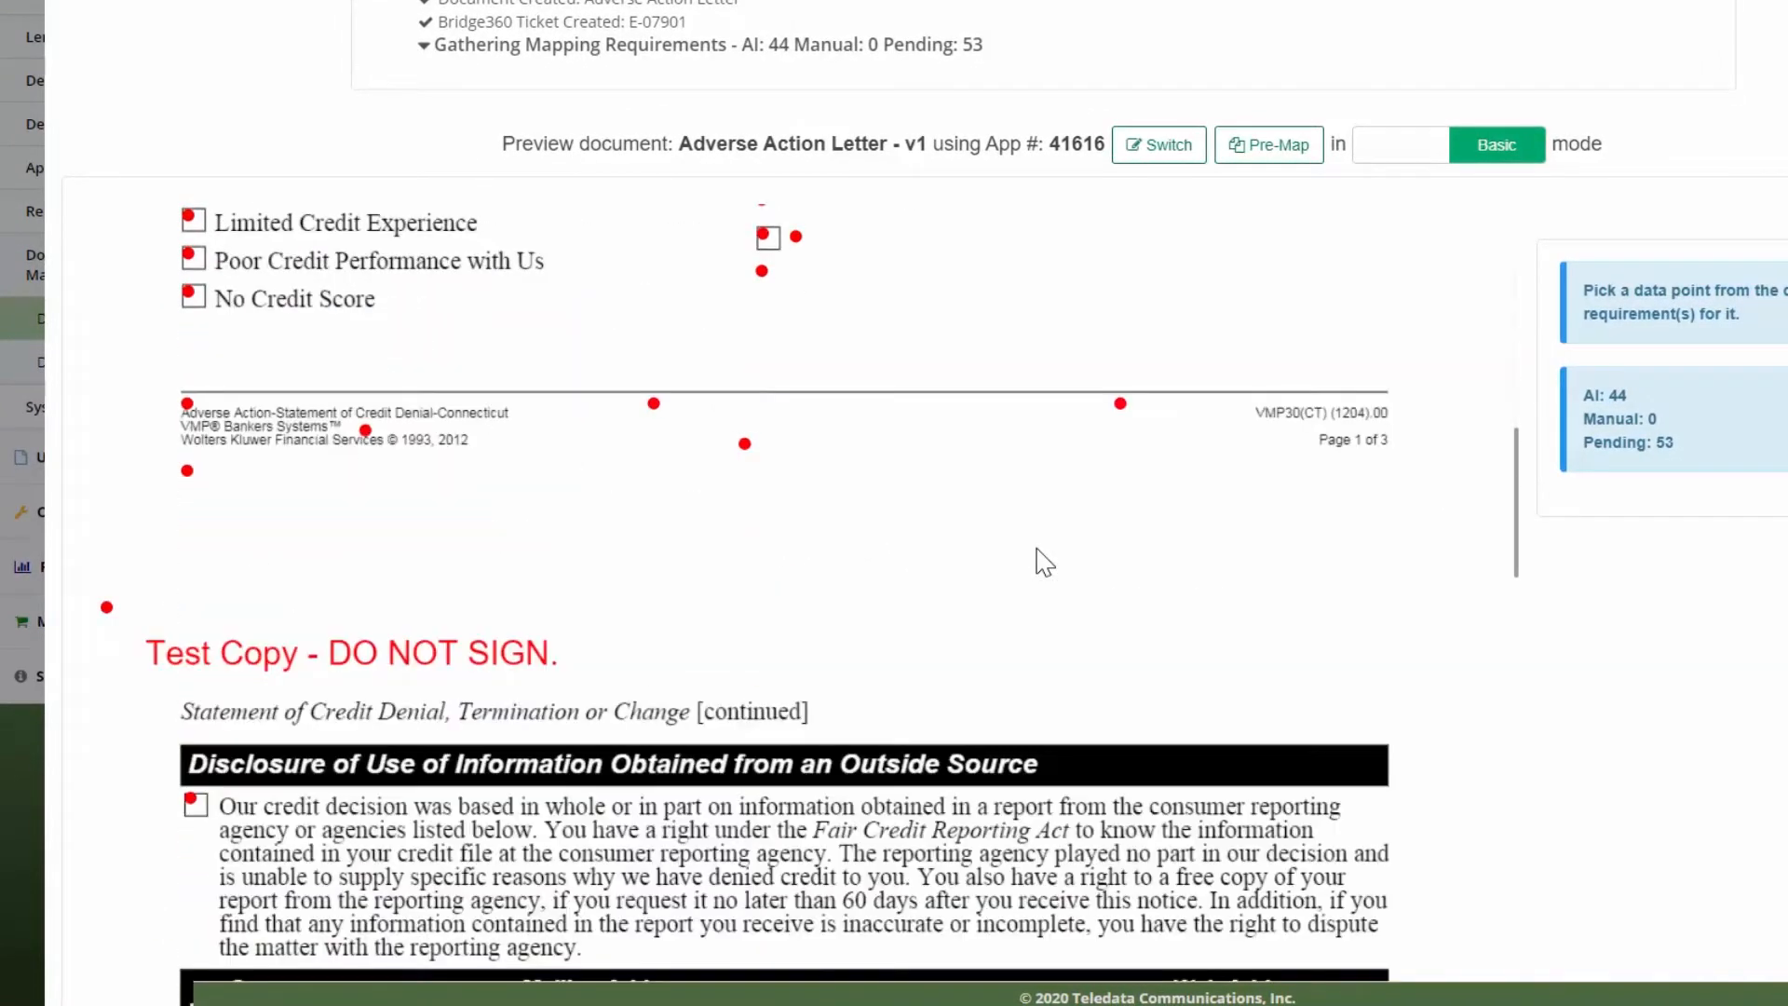
scroll(1045, 563, "up", 15)
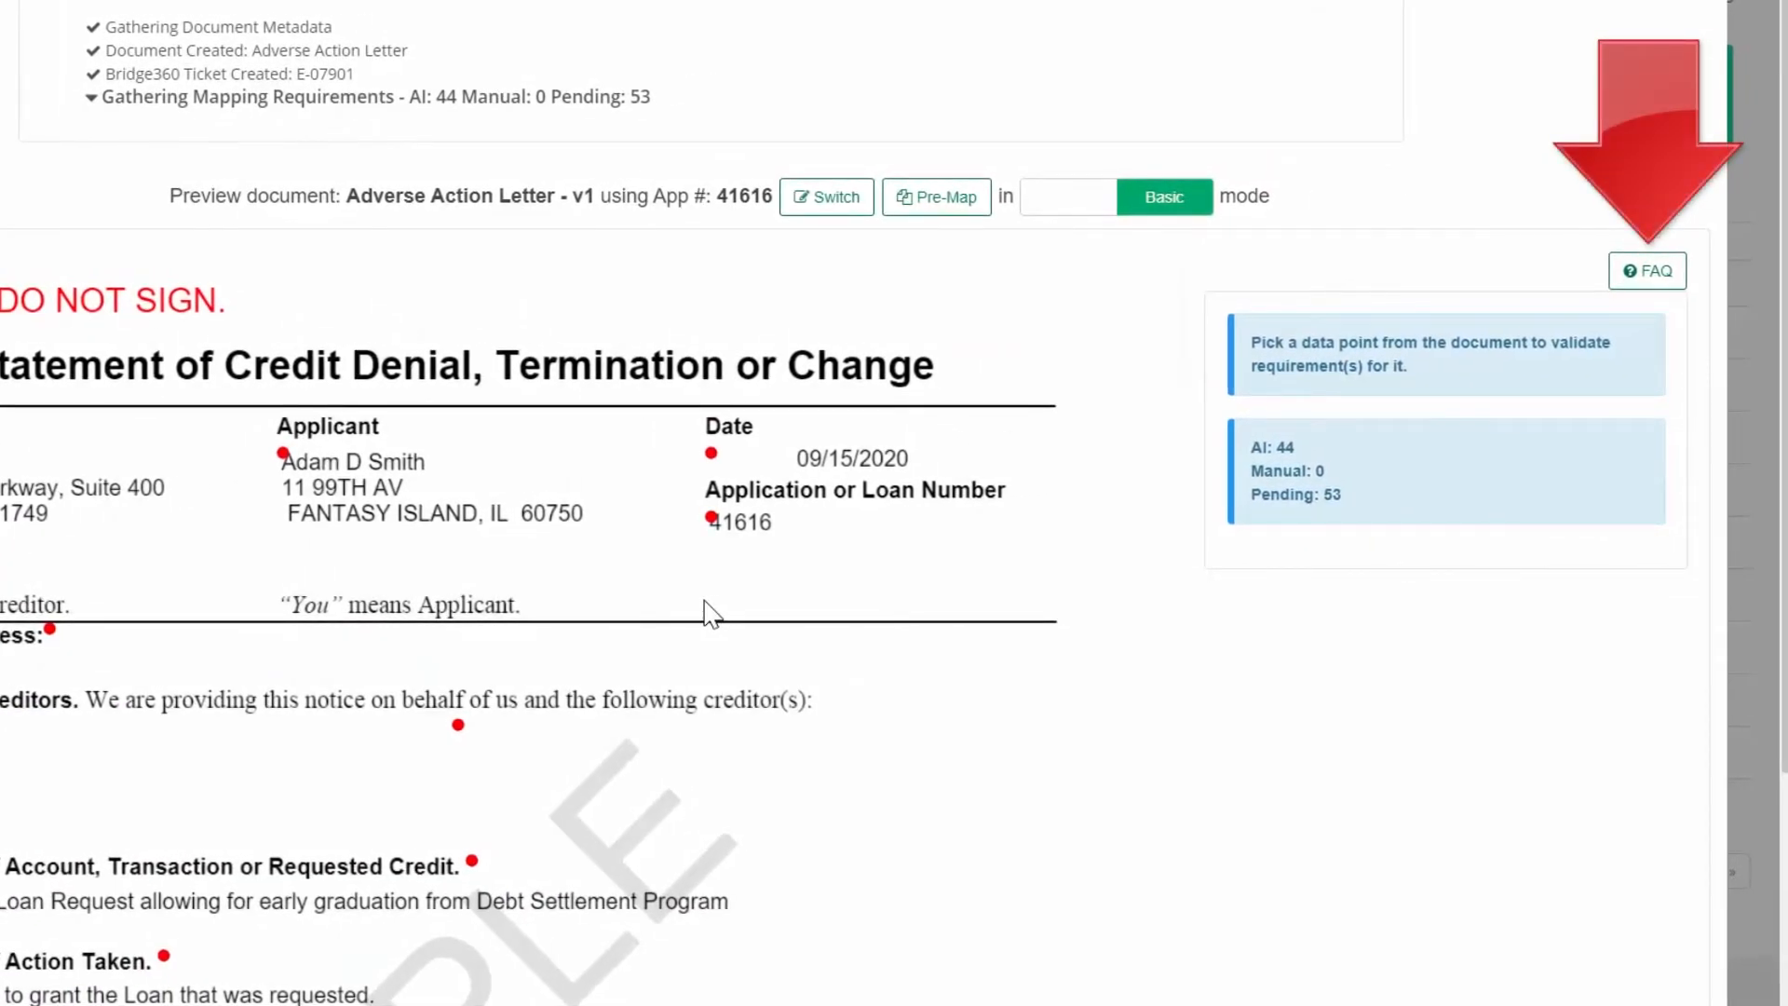
Read the Datapoint FAQ through to the datapoint colour legend and close it
left_click(1649, 275)
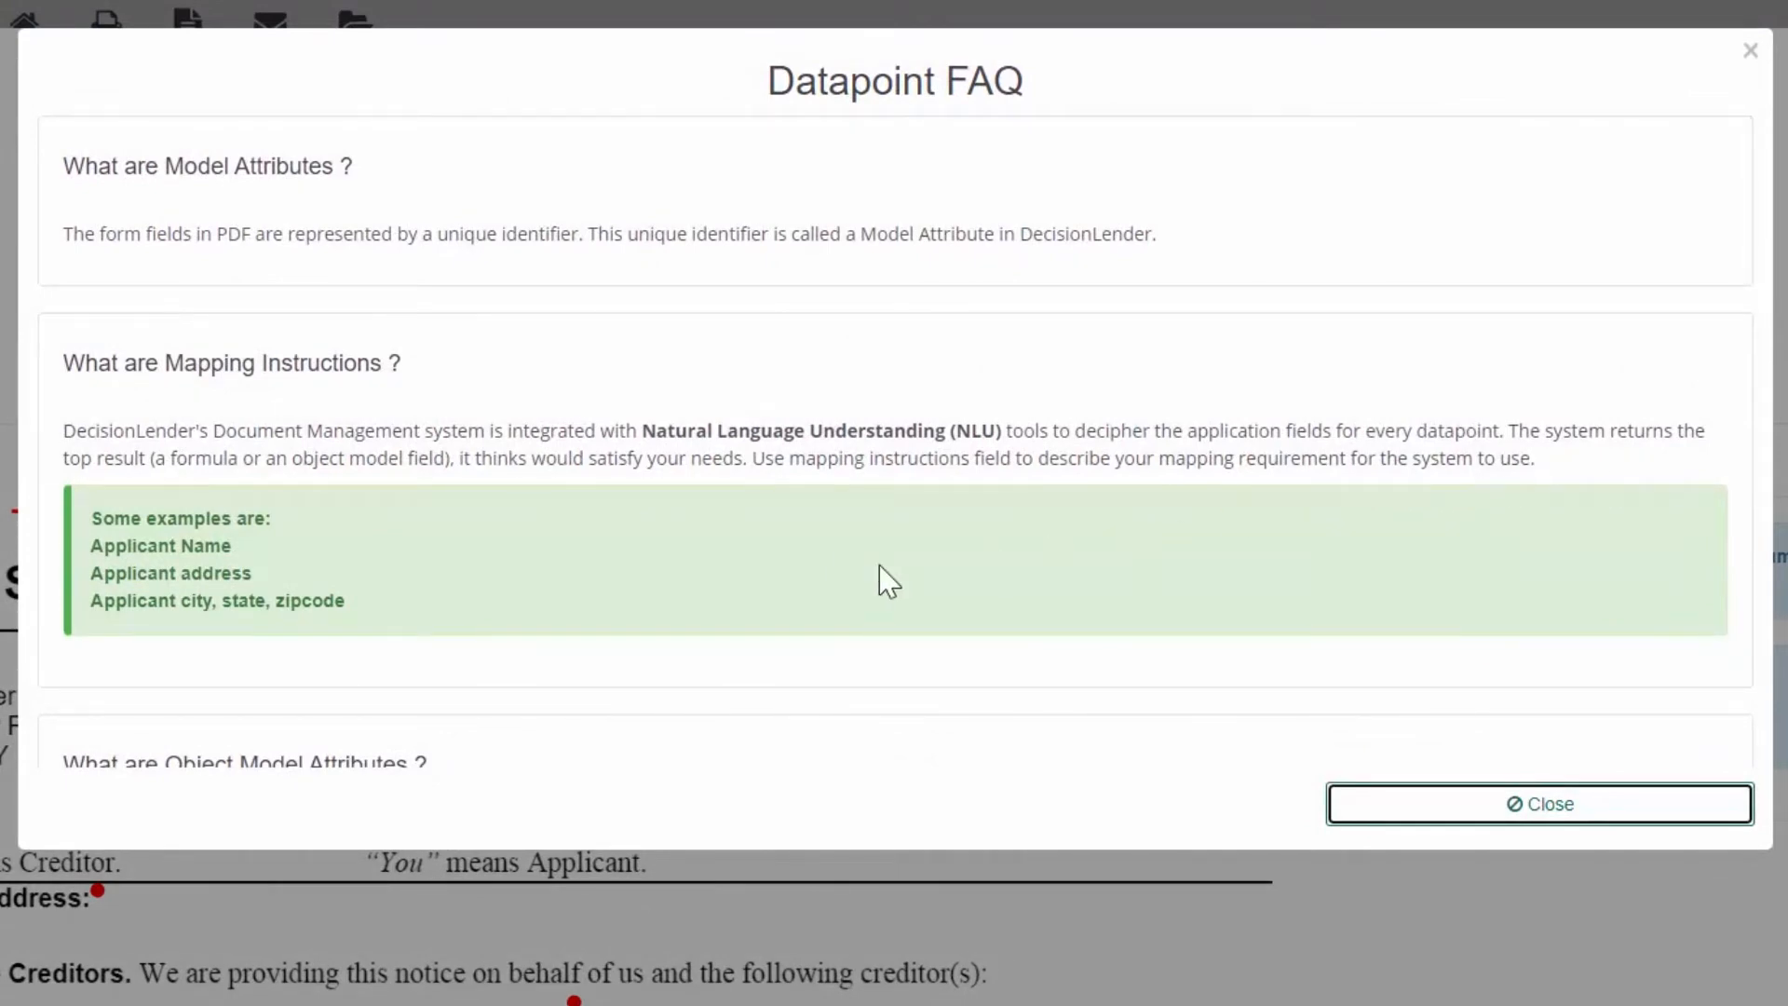
scroll(887, 582, "down", 15)
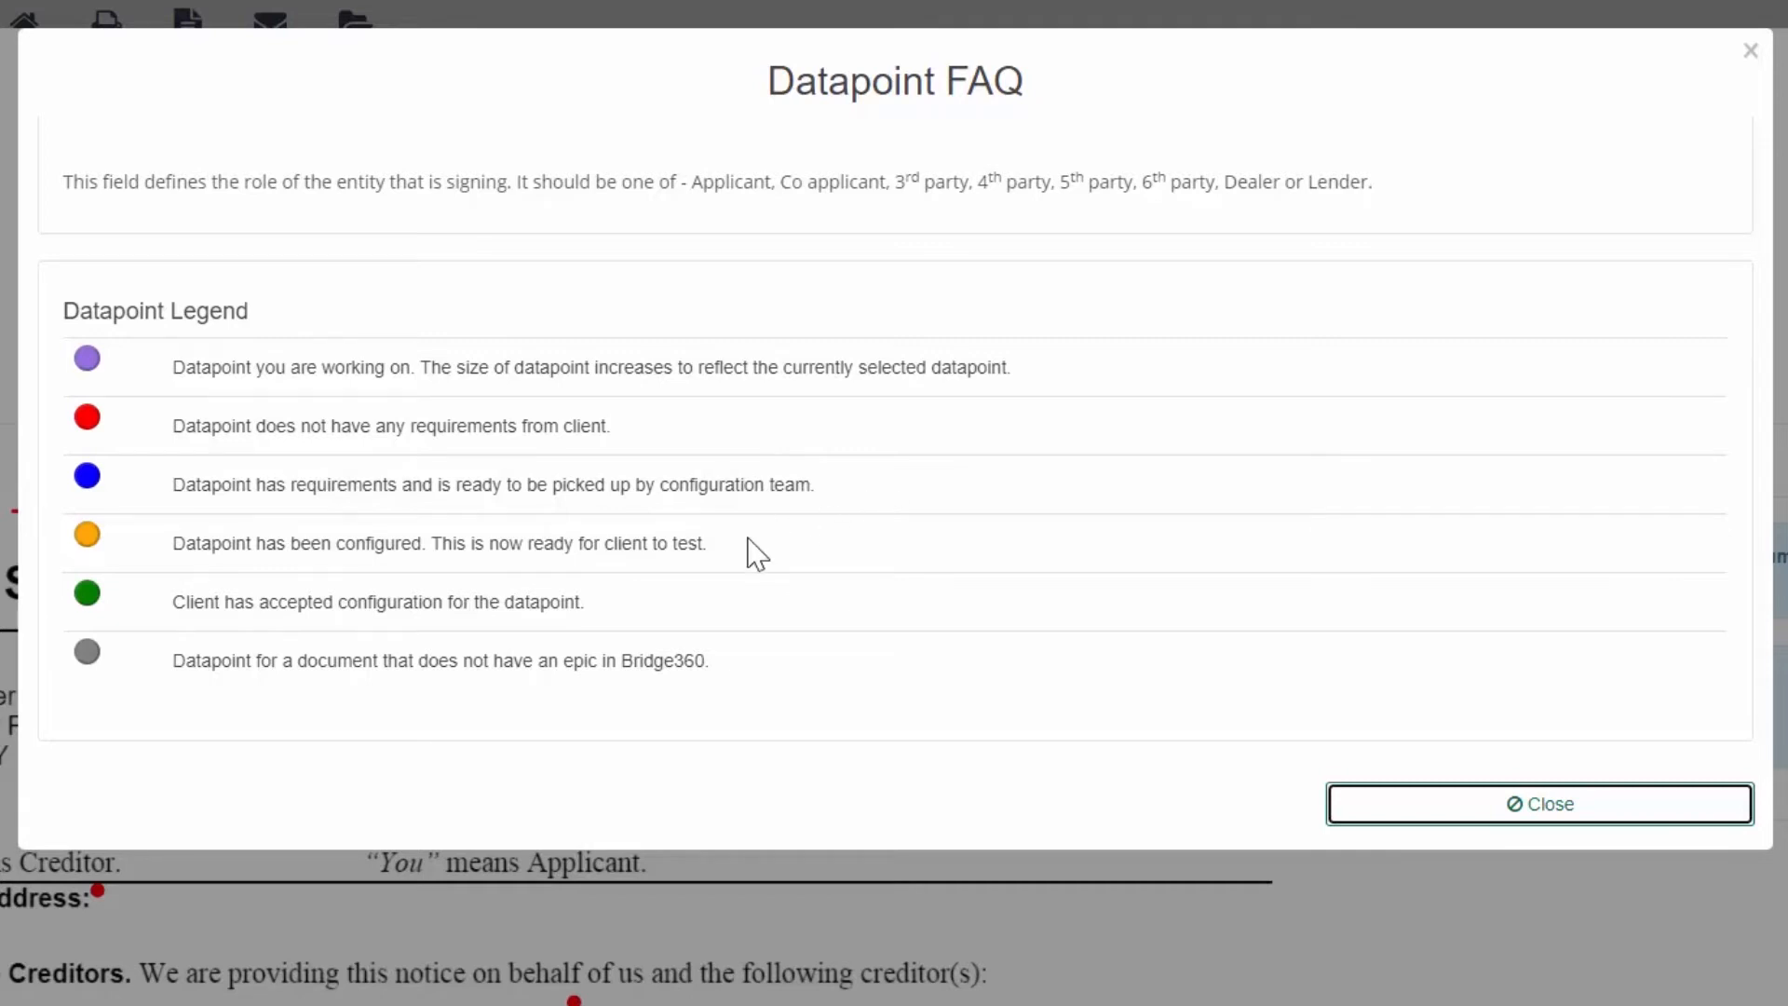
left_click(1468, 807)
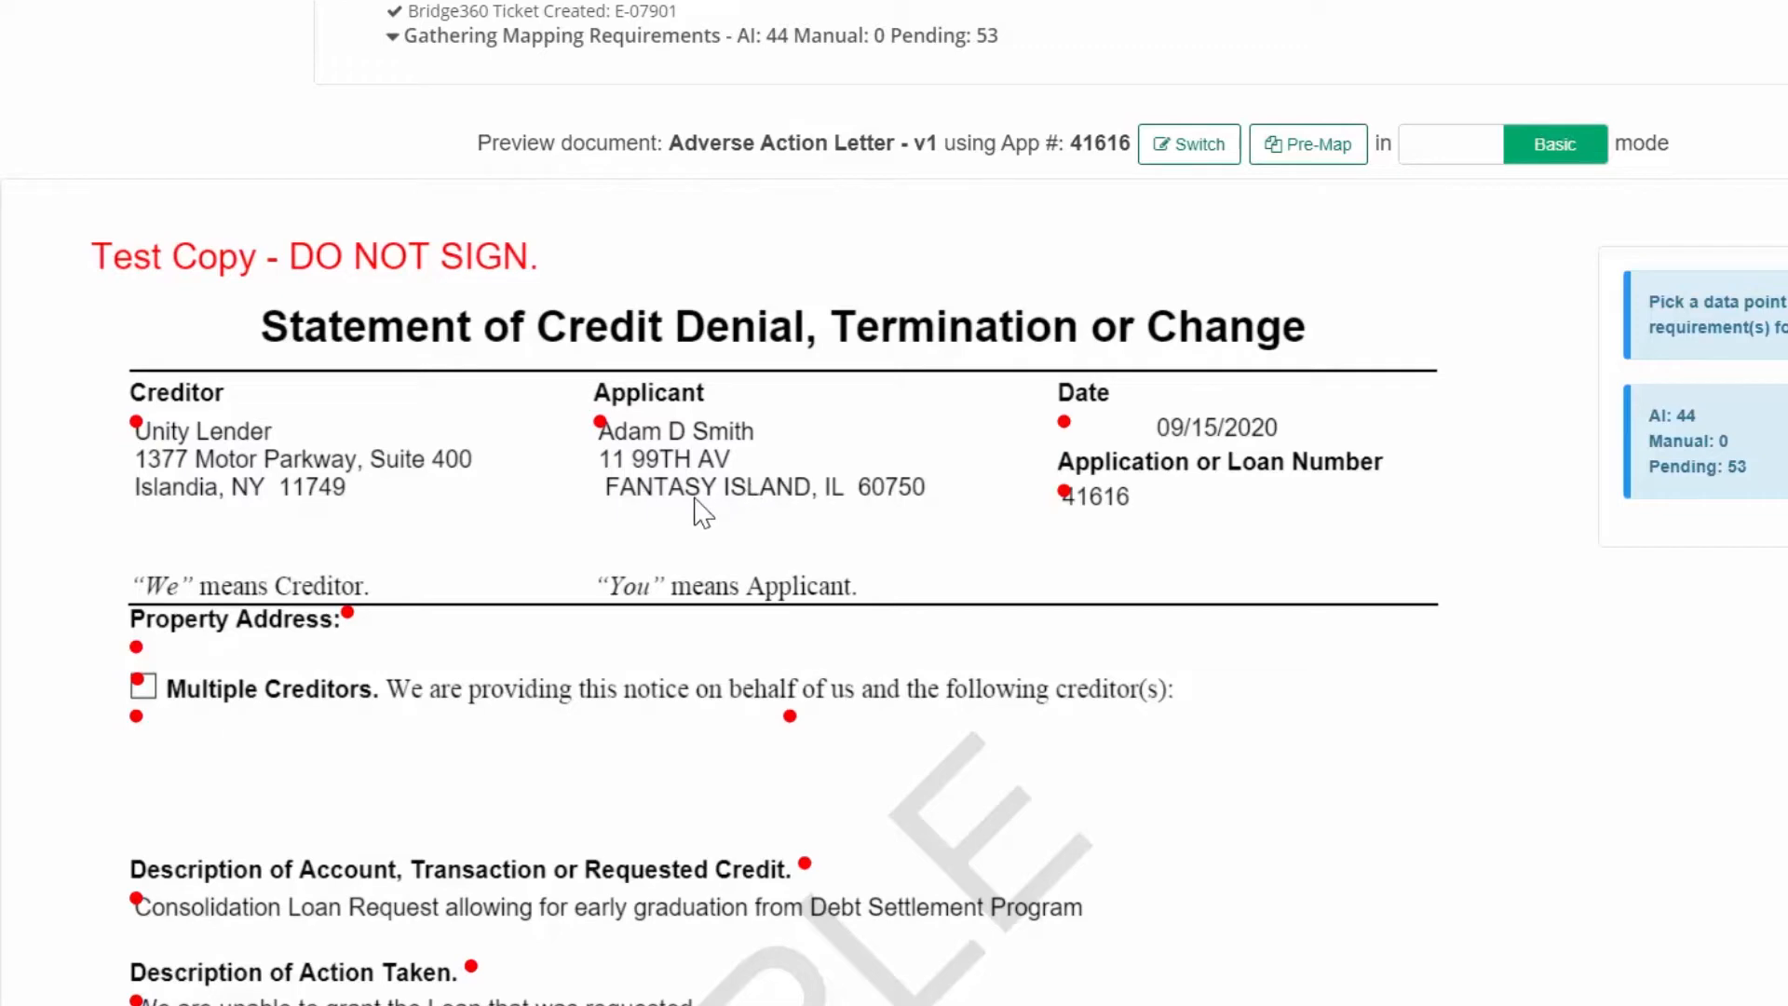
Save the Property Address data point as needing mapping, with the instruction "Street name and number" and no user signature
left_click(604, 425)
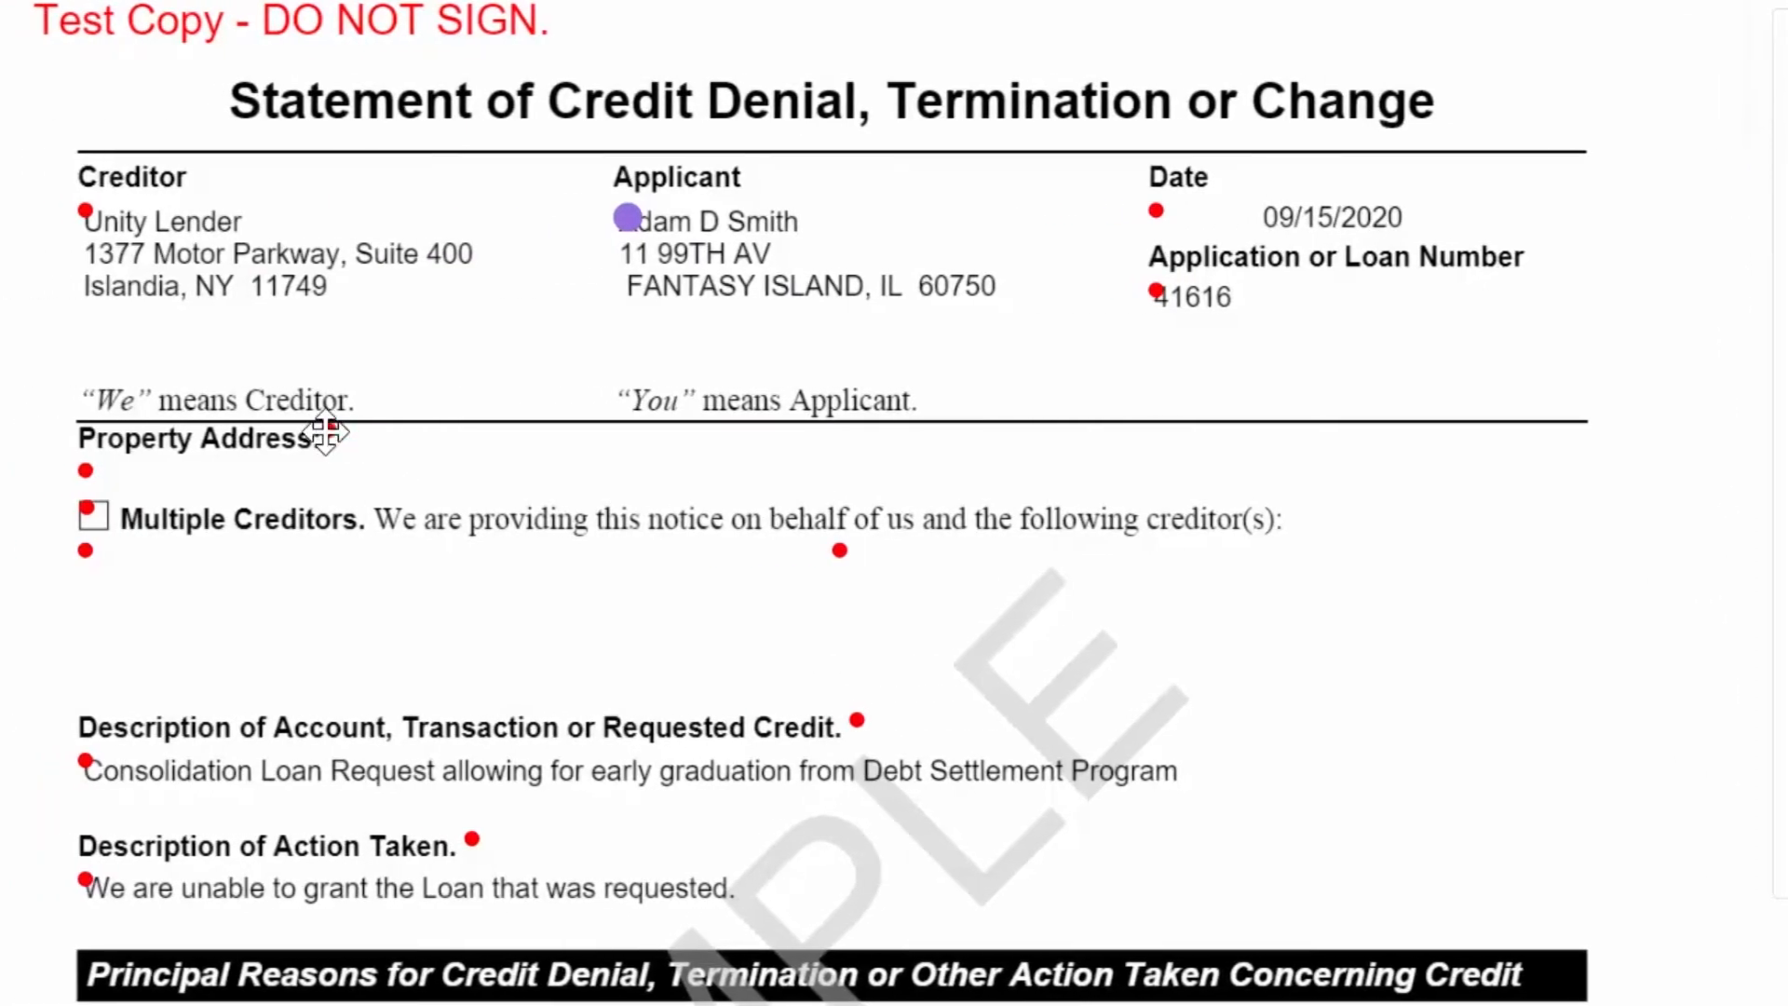
left_click(325, 434)
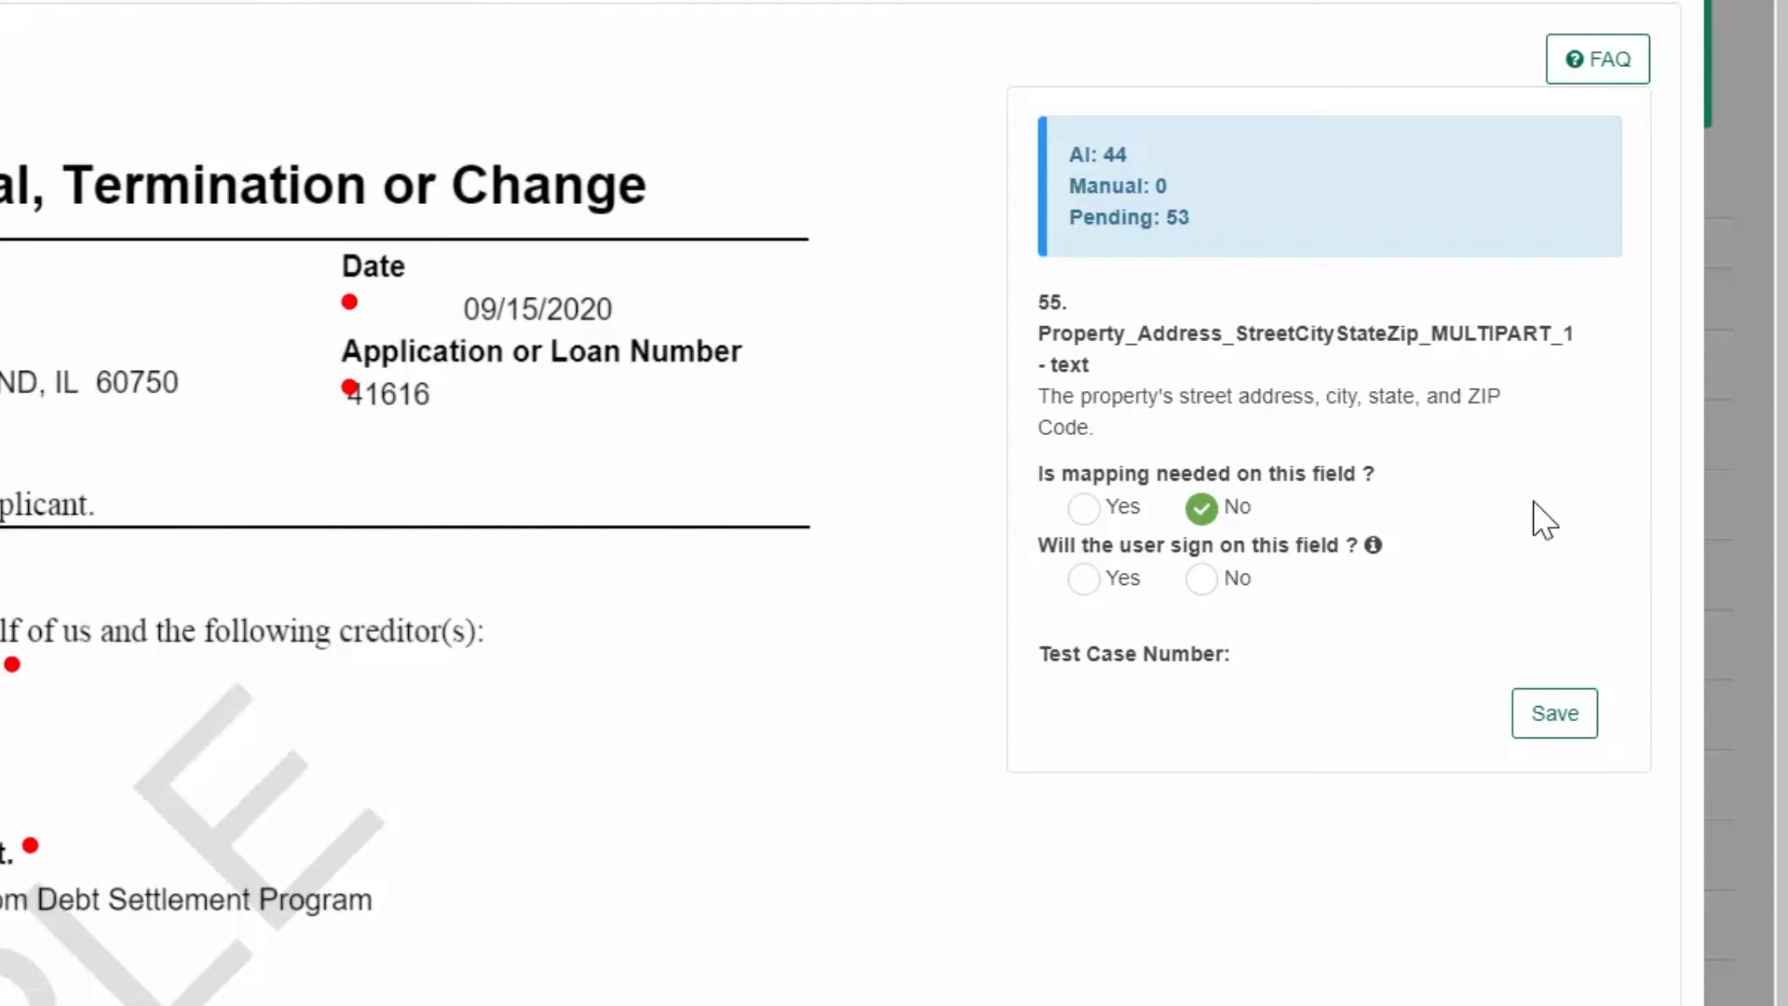
left_click(1078, 509)
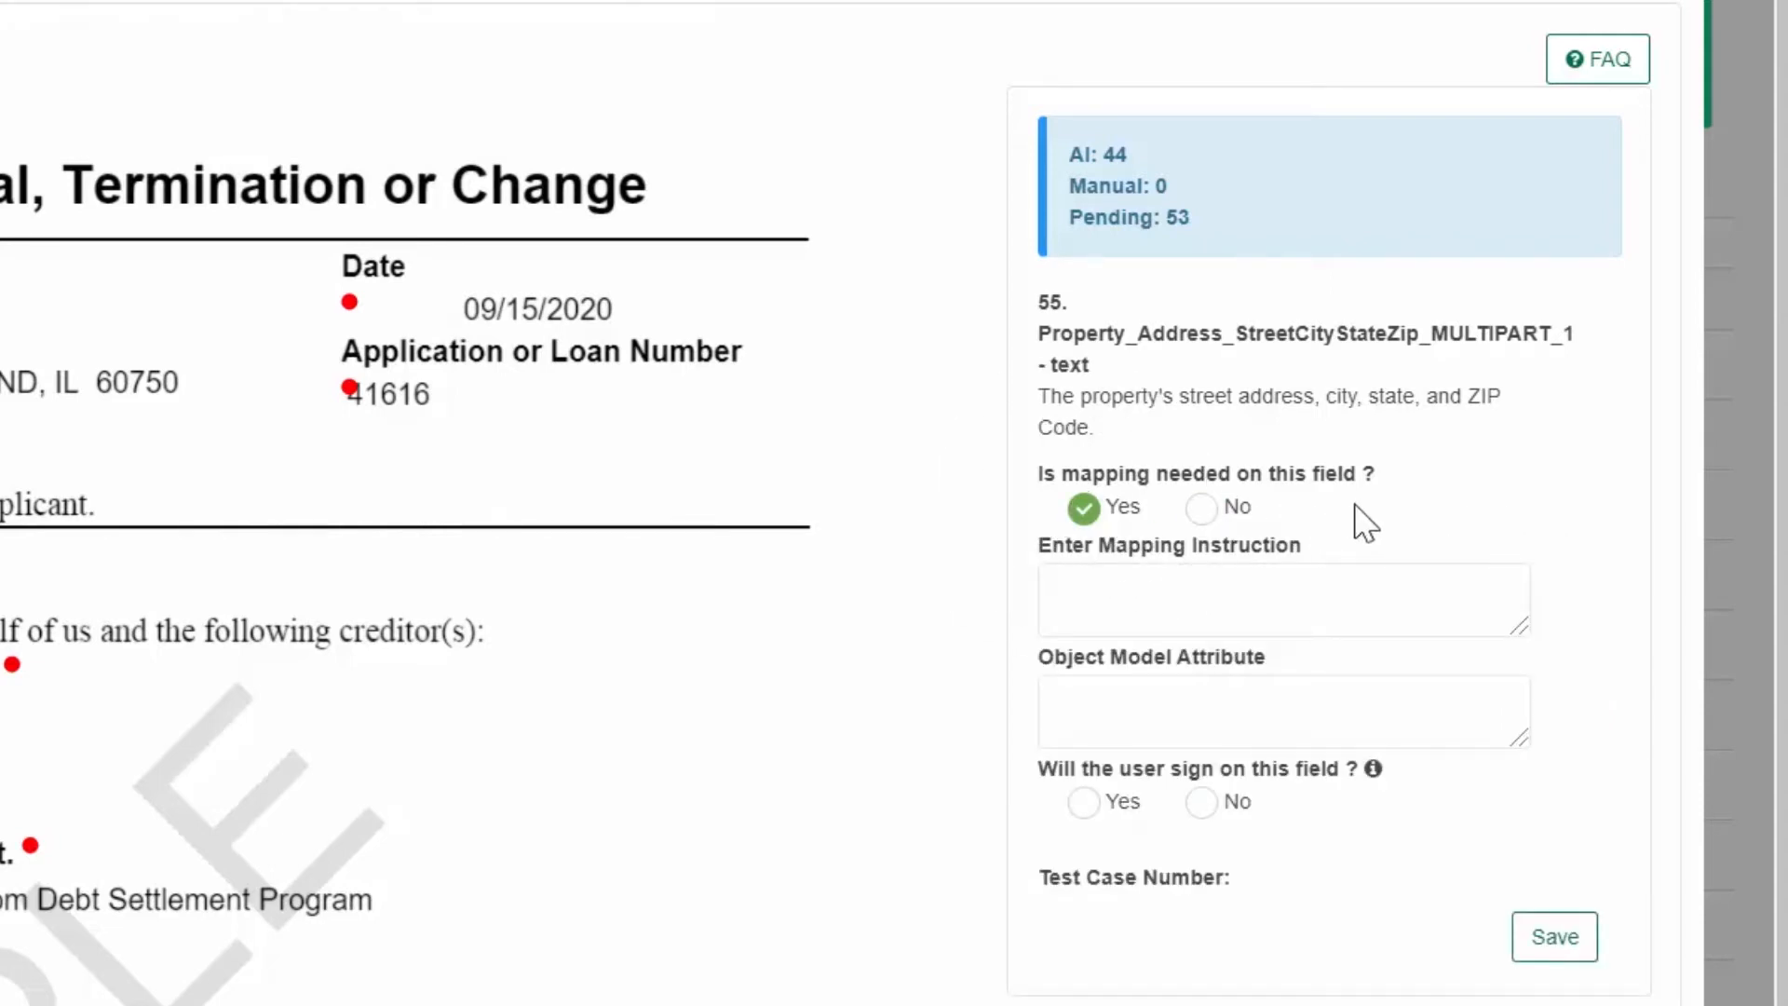
left_click(1251, 603)
type("Street name and number")
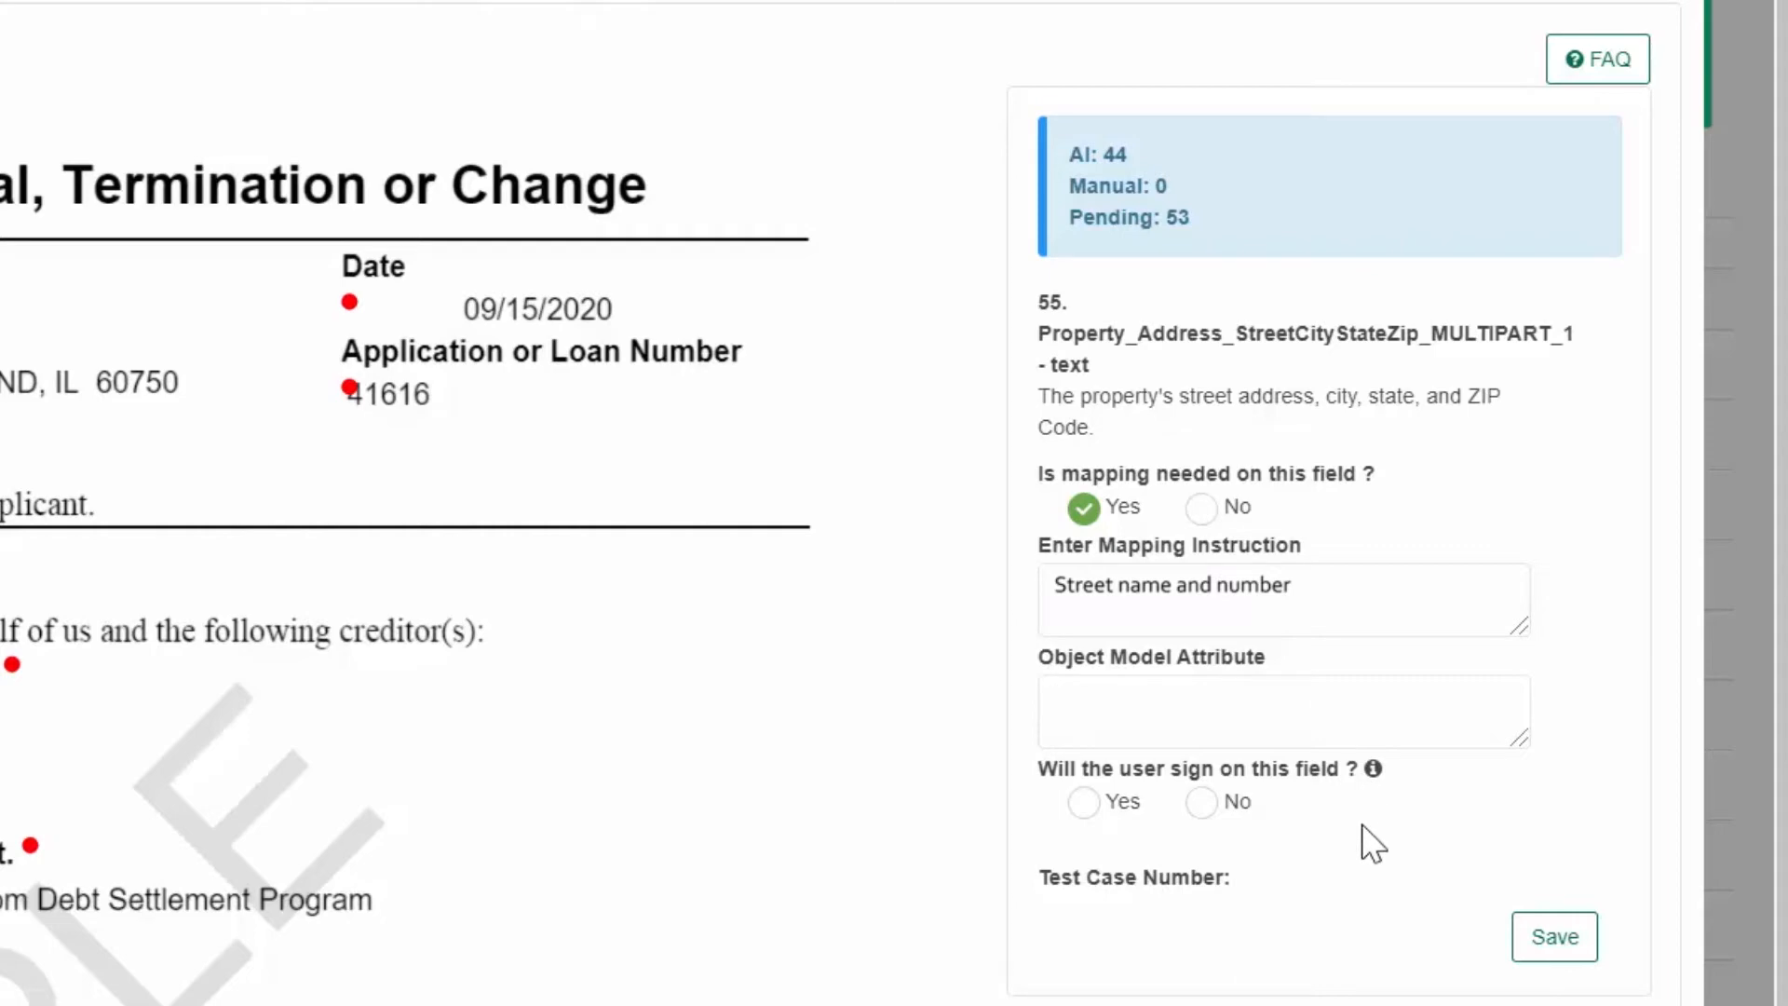
left_click(1201, 801)
scroll(1314, 873, "down", 2)
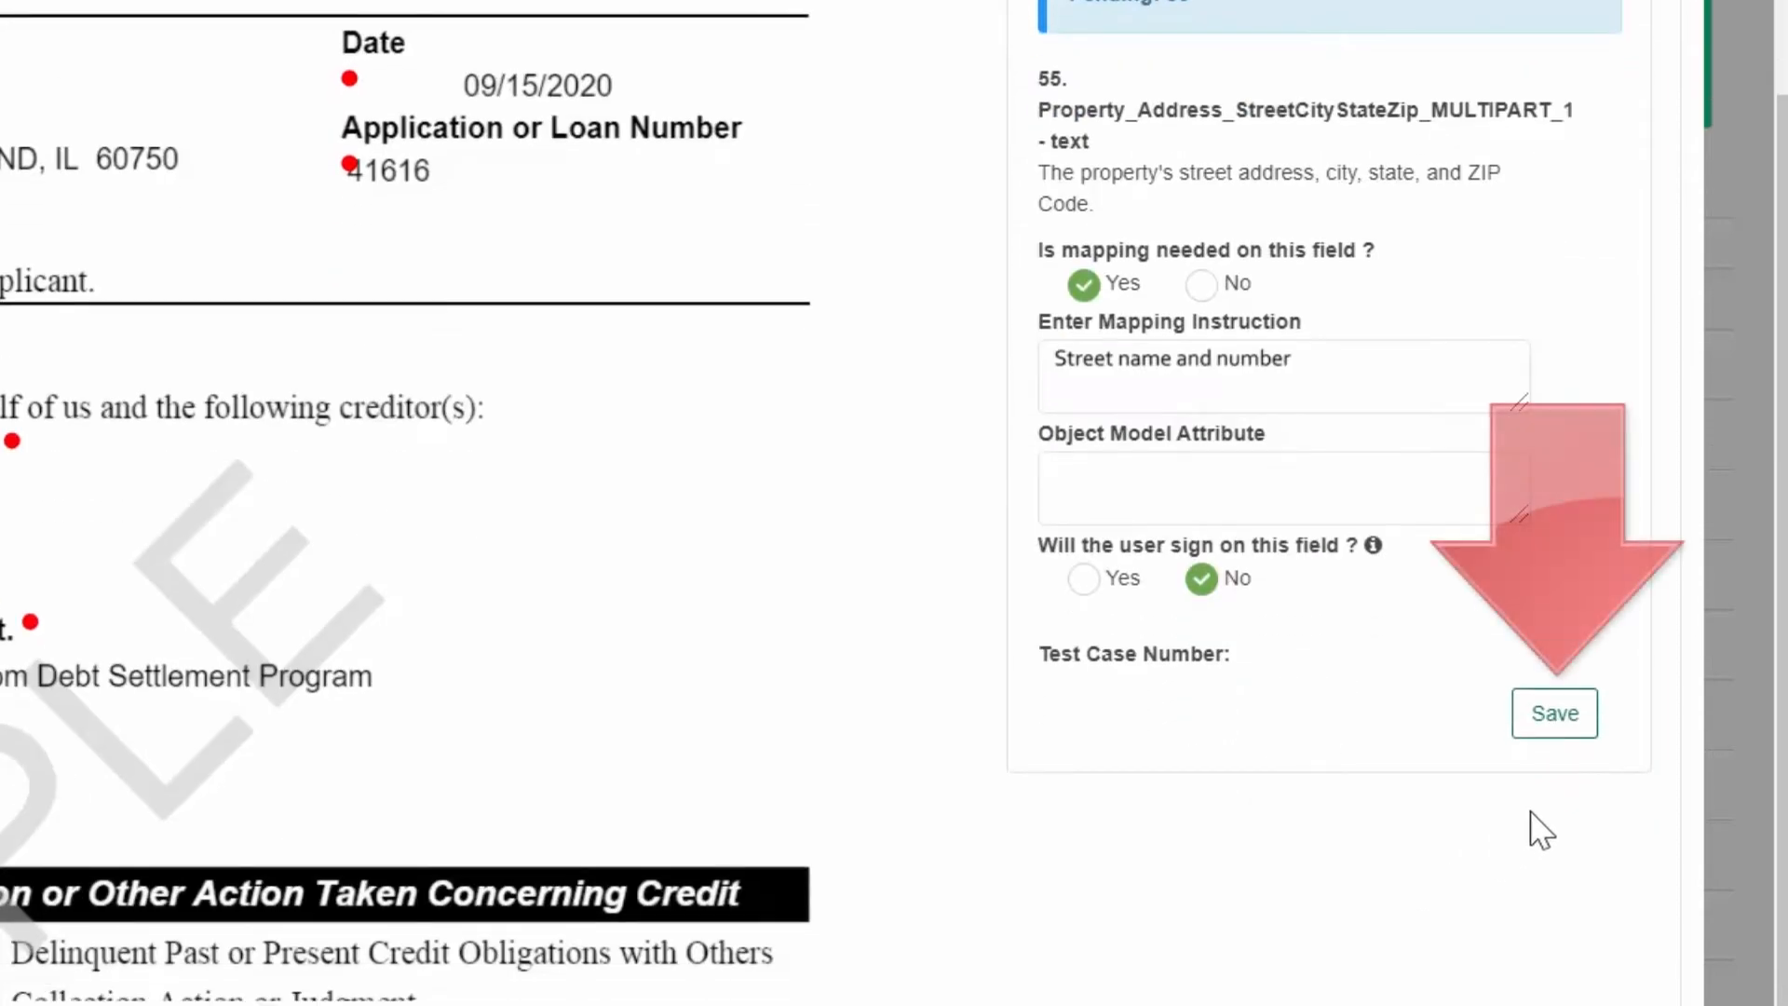
left_click(1571, 718)
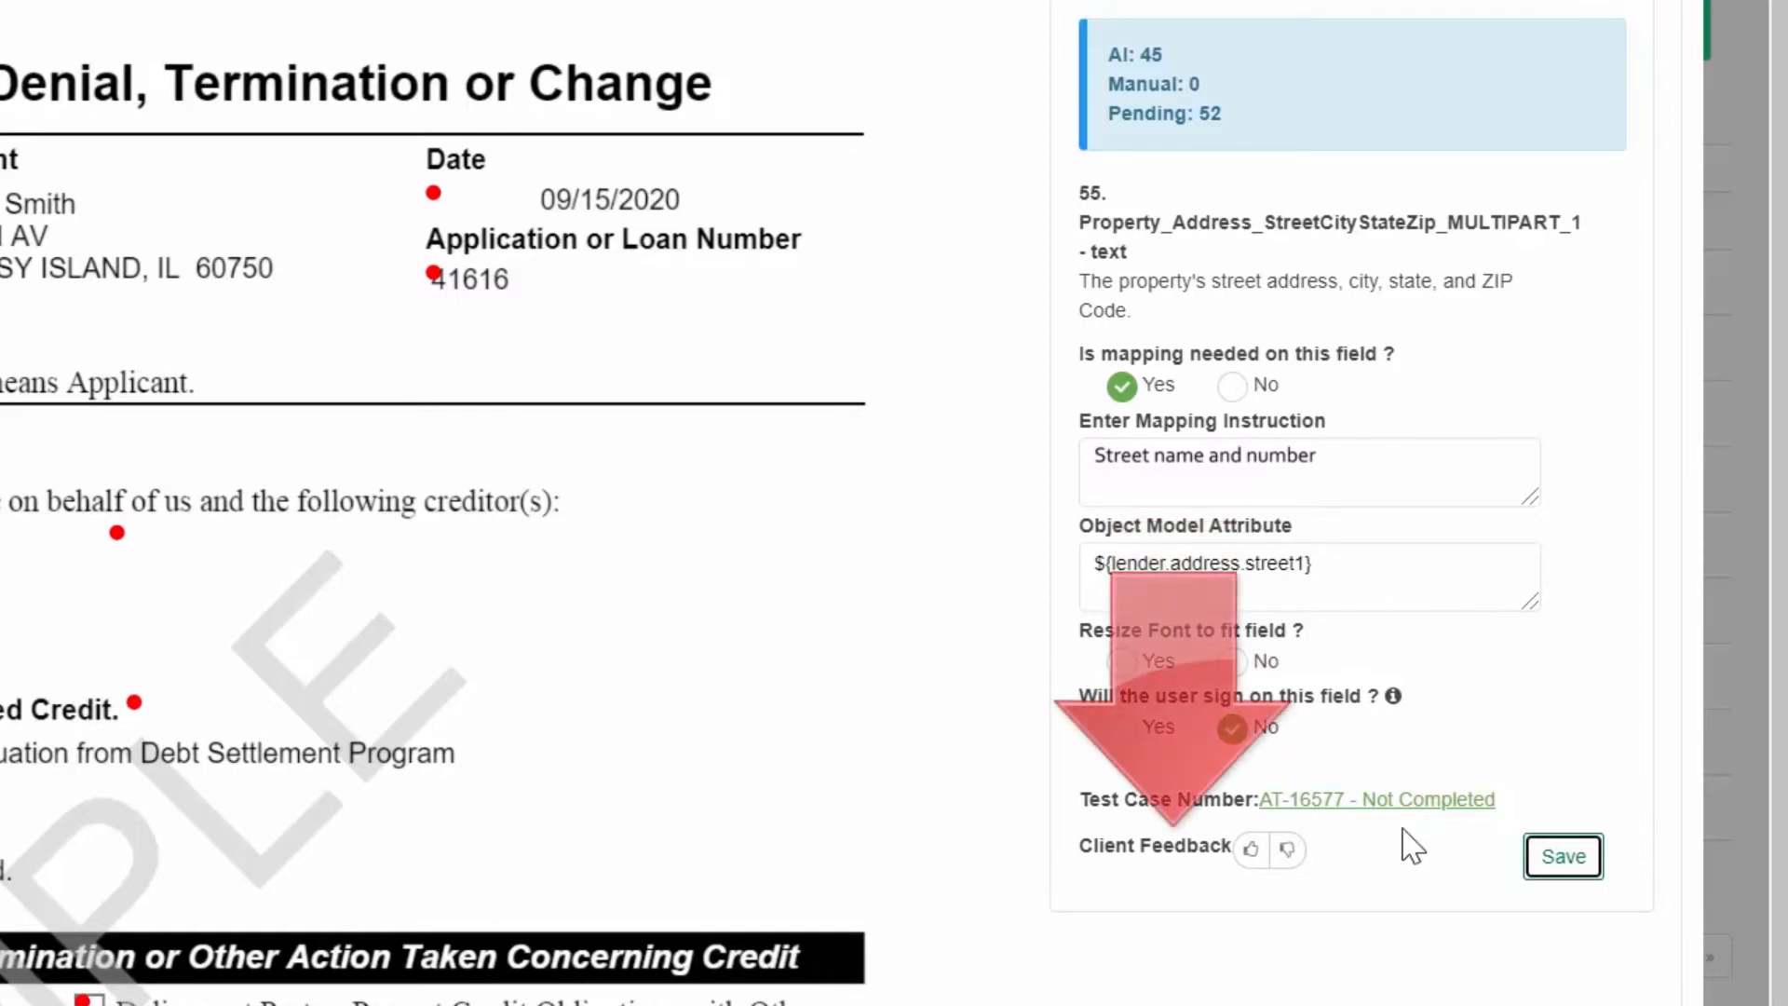
Give positive client feedback on the Property Address mapping and continue to the mapping summary
left_click(1251, 865)
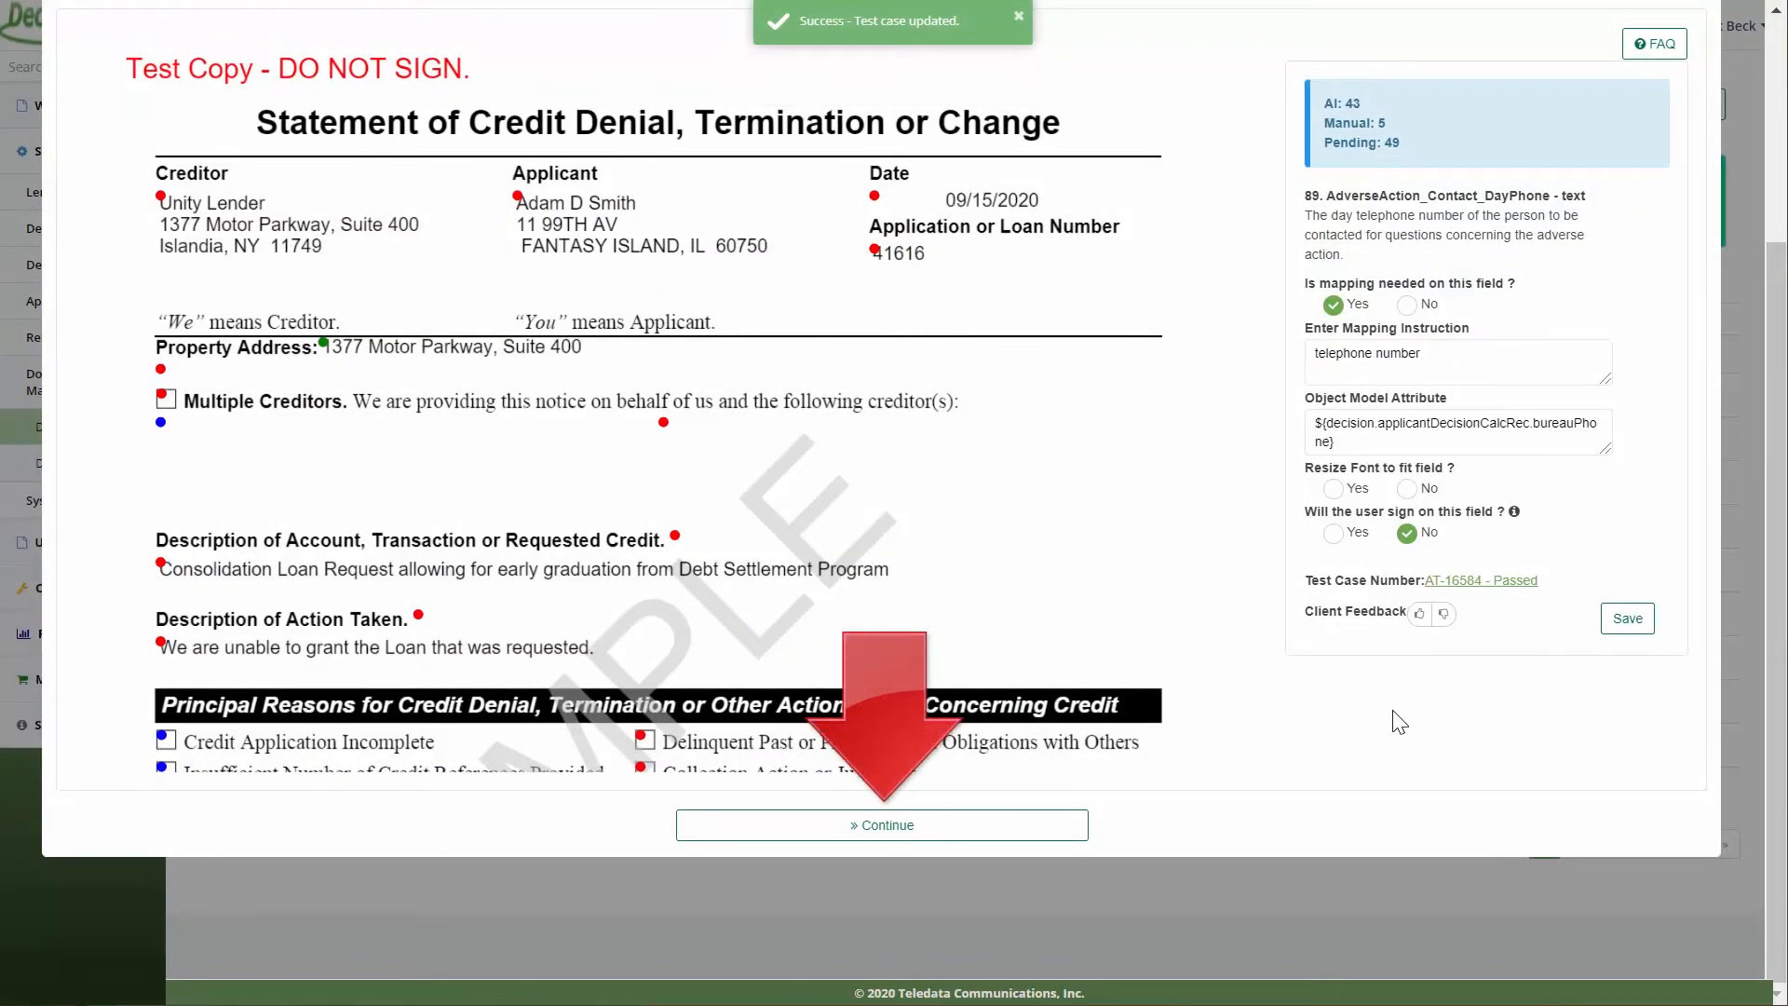
left_click(913, 839)
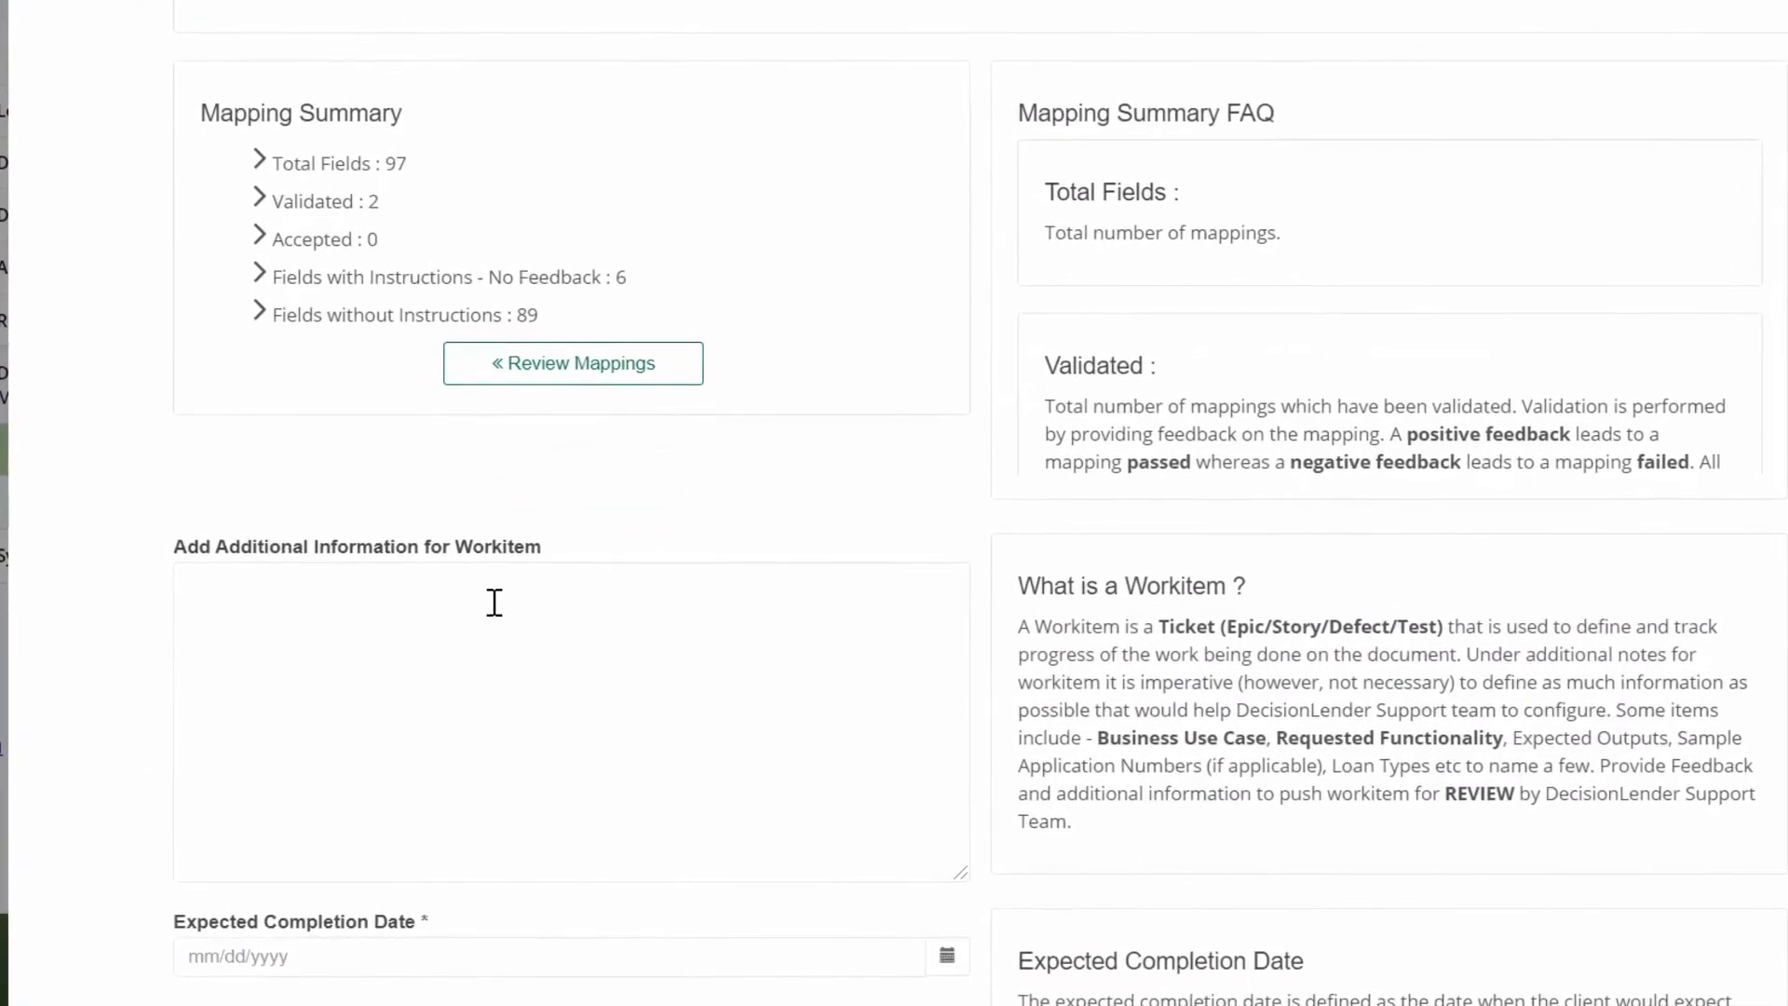
Read the Mapping Summary FAQ and the guidance on workitems and the expected completion date
scroll(497, 601, "down", 3)
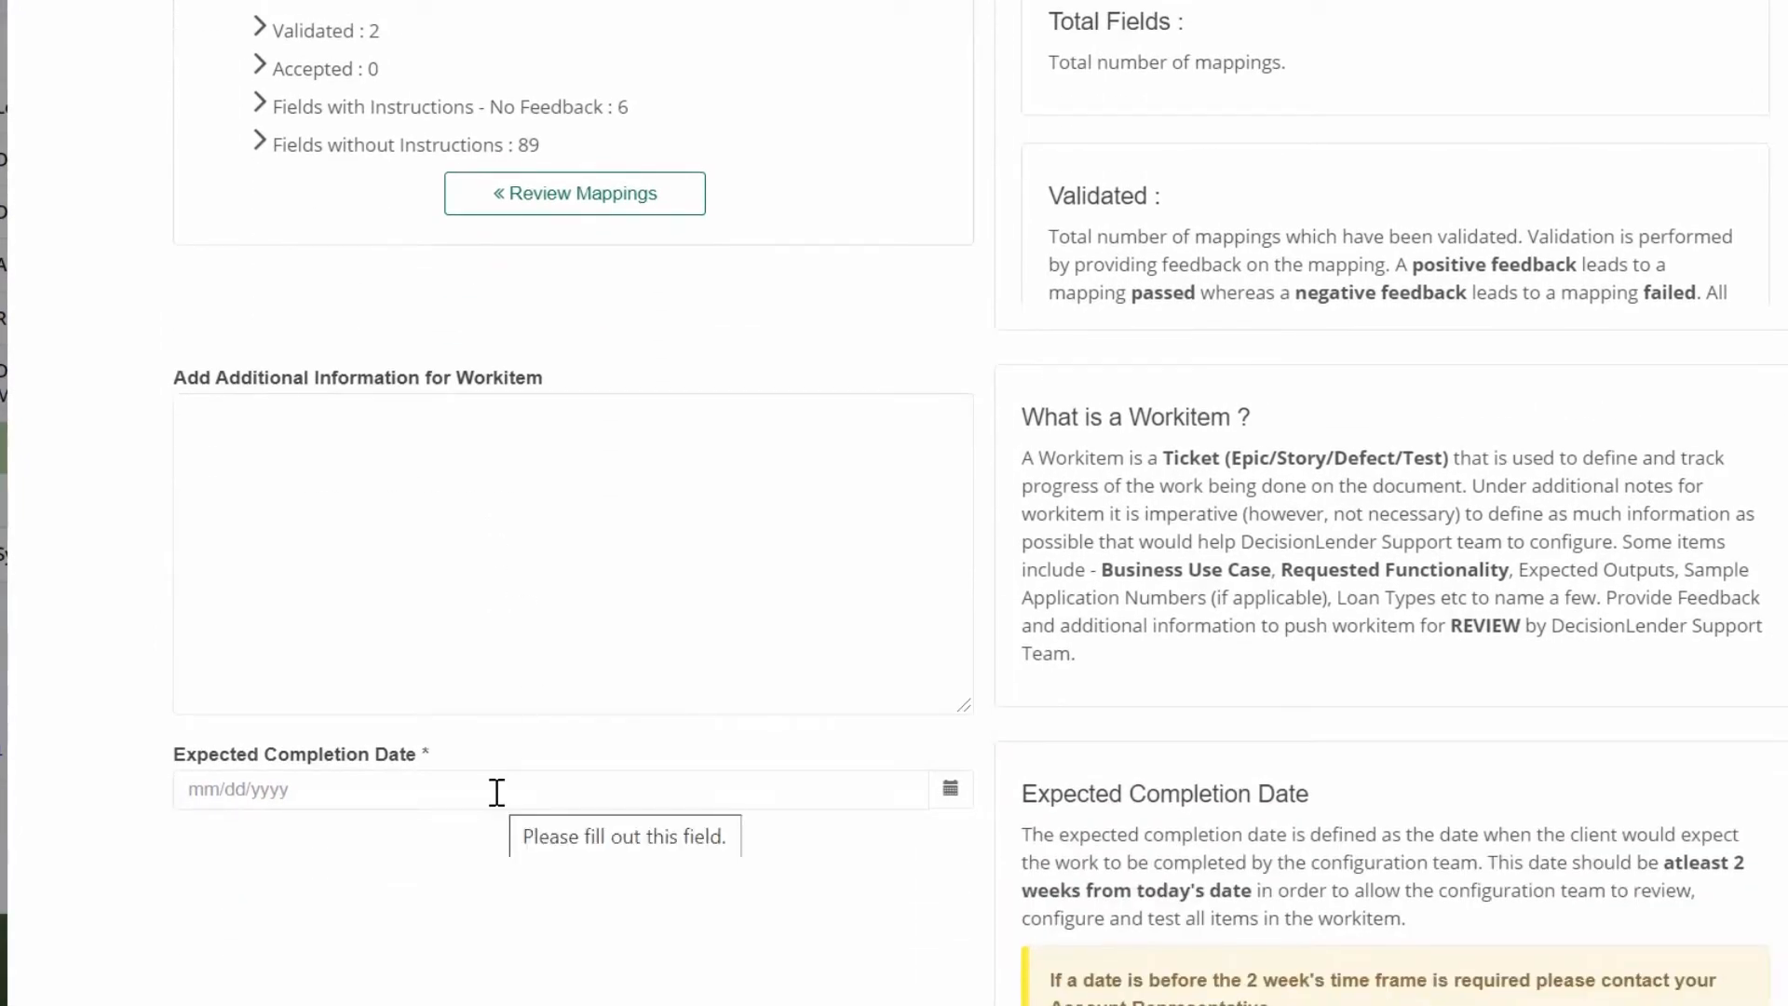
scroll(496, 792, "down", 9)
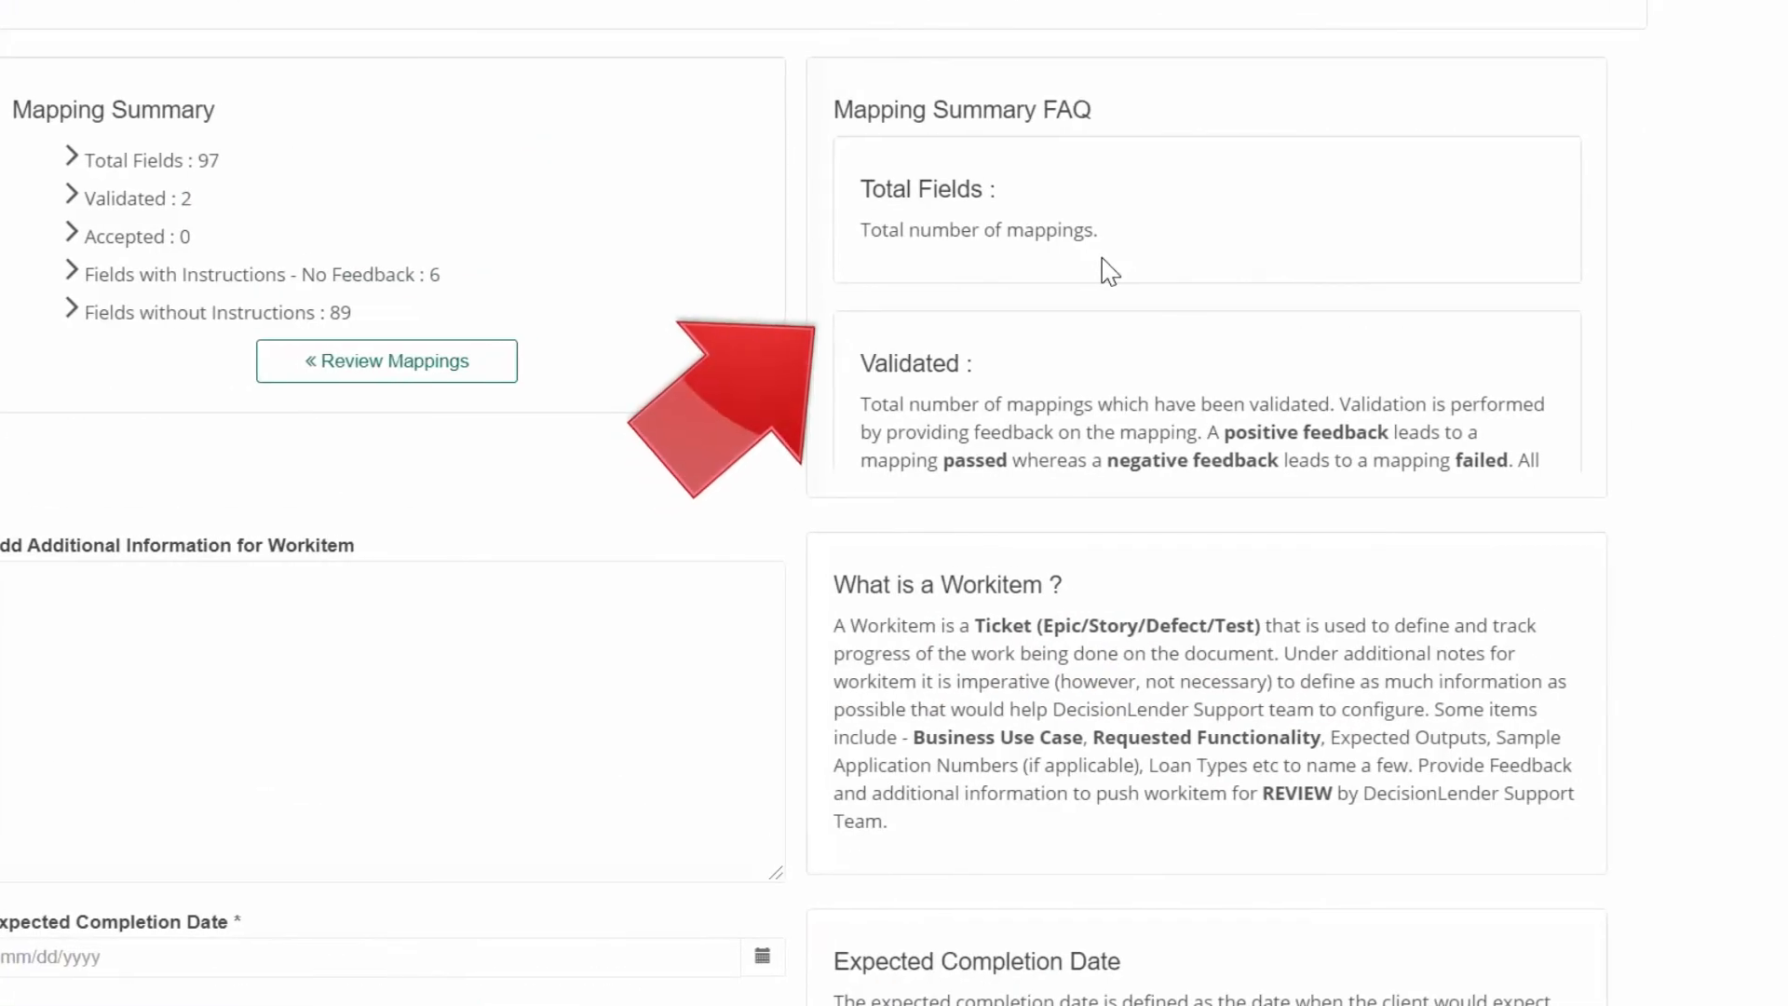
scroll(1130, 326, "down", 2)
scroll(1130, 326, "down", 3)
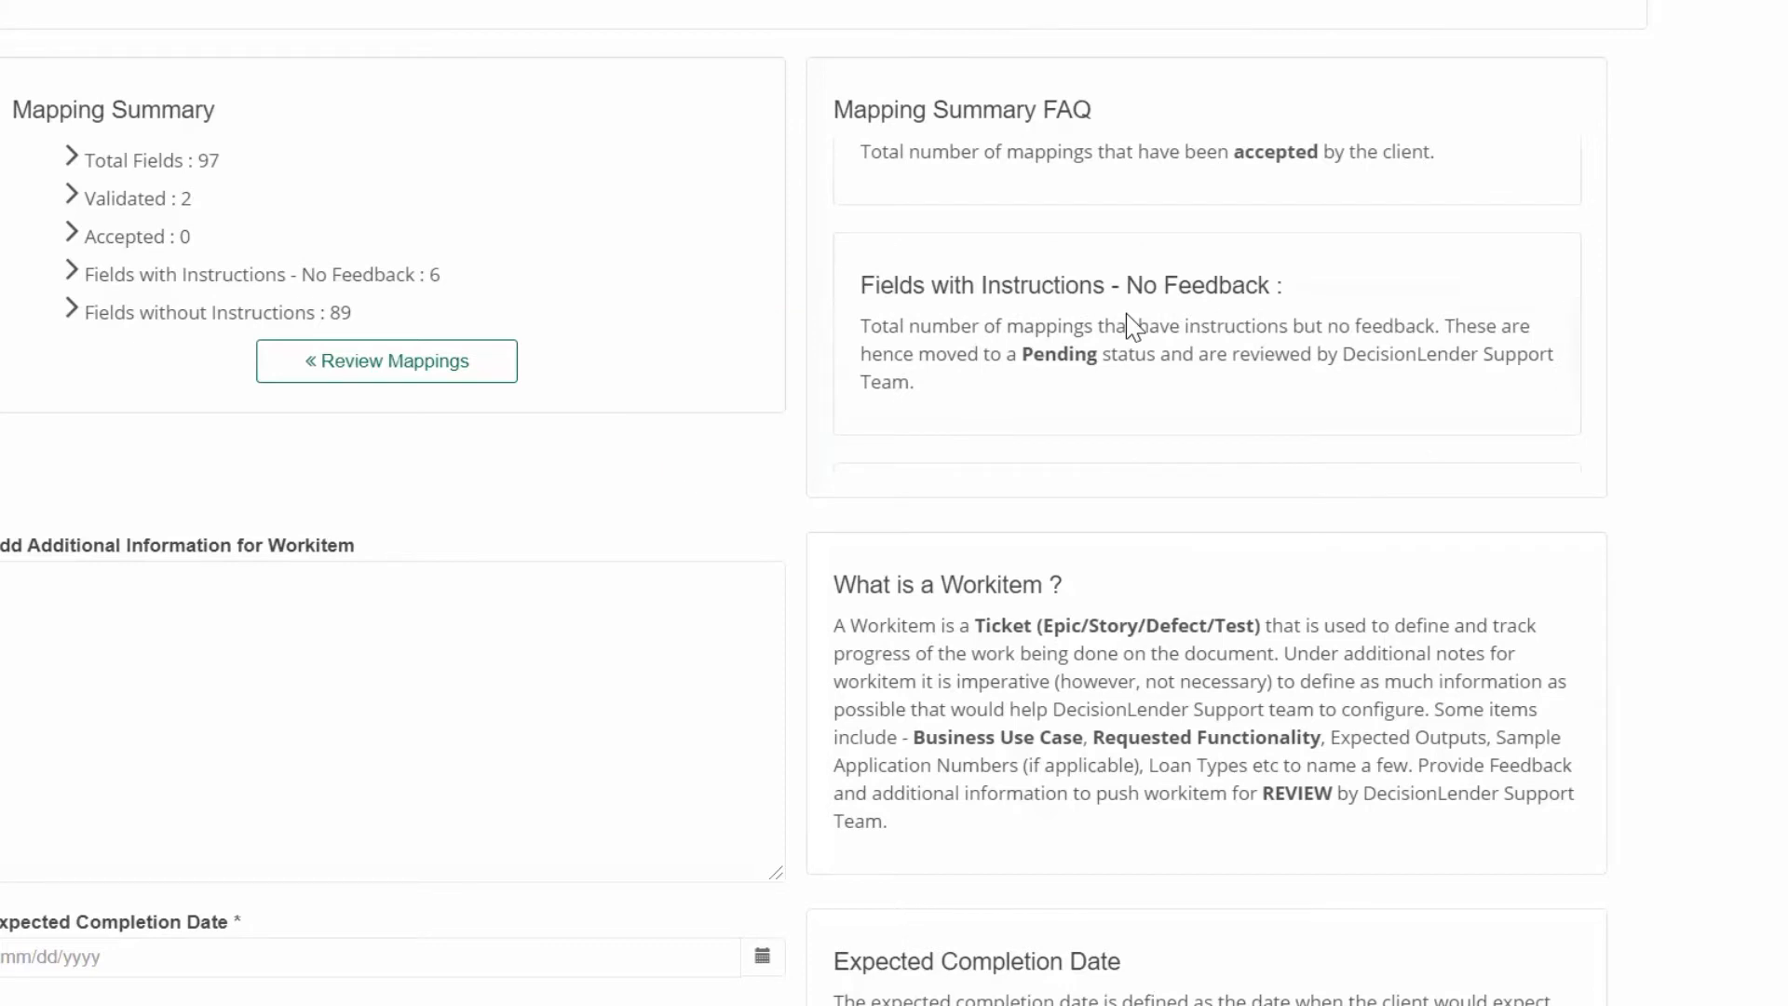
scroll(1132, 326, "up", 1)
scroll(1131, 326, "down", 3)
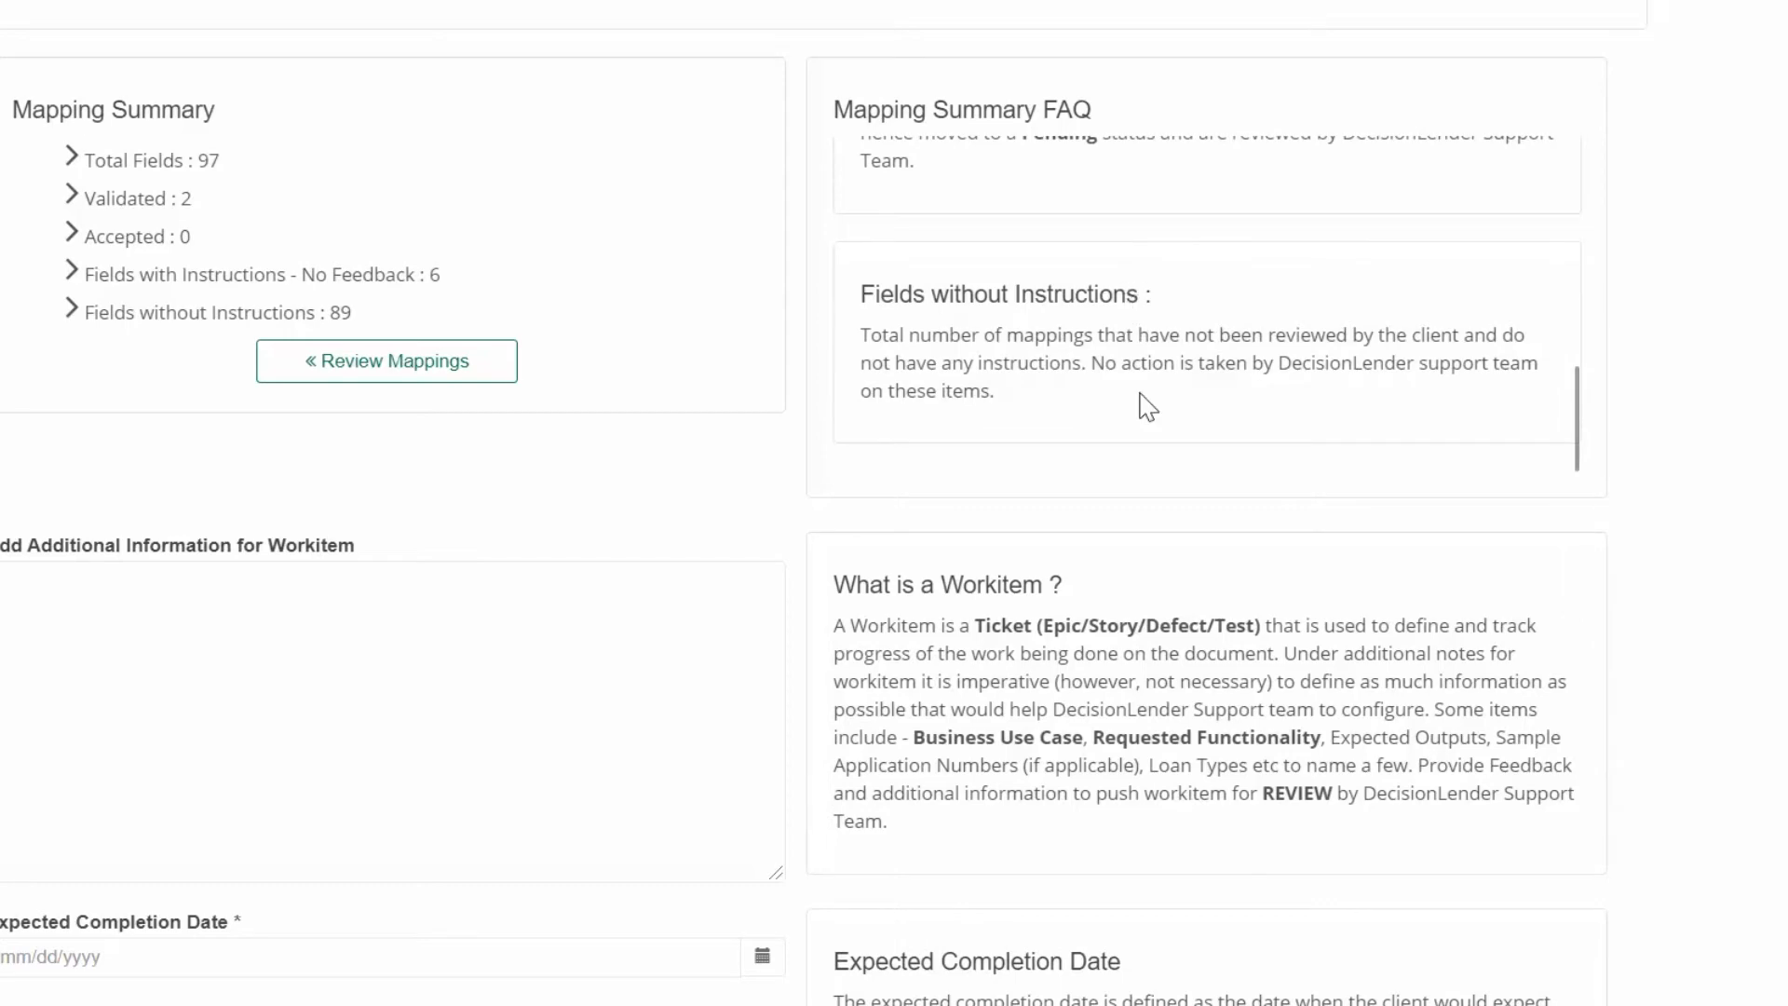
scroll(1168, 452, "up", 1)
scroll(1175, 466, "down", 4)
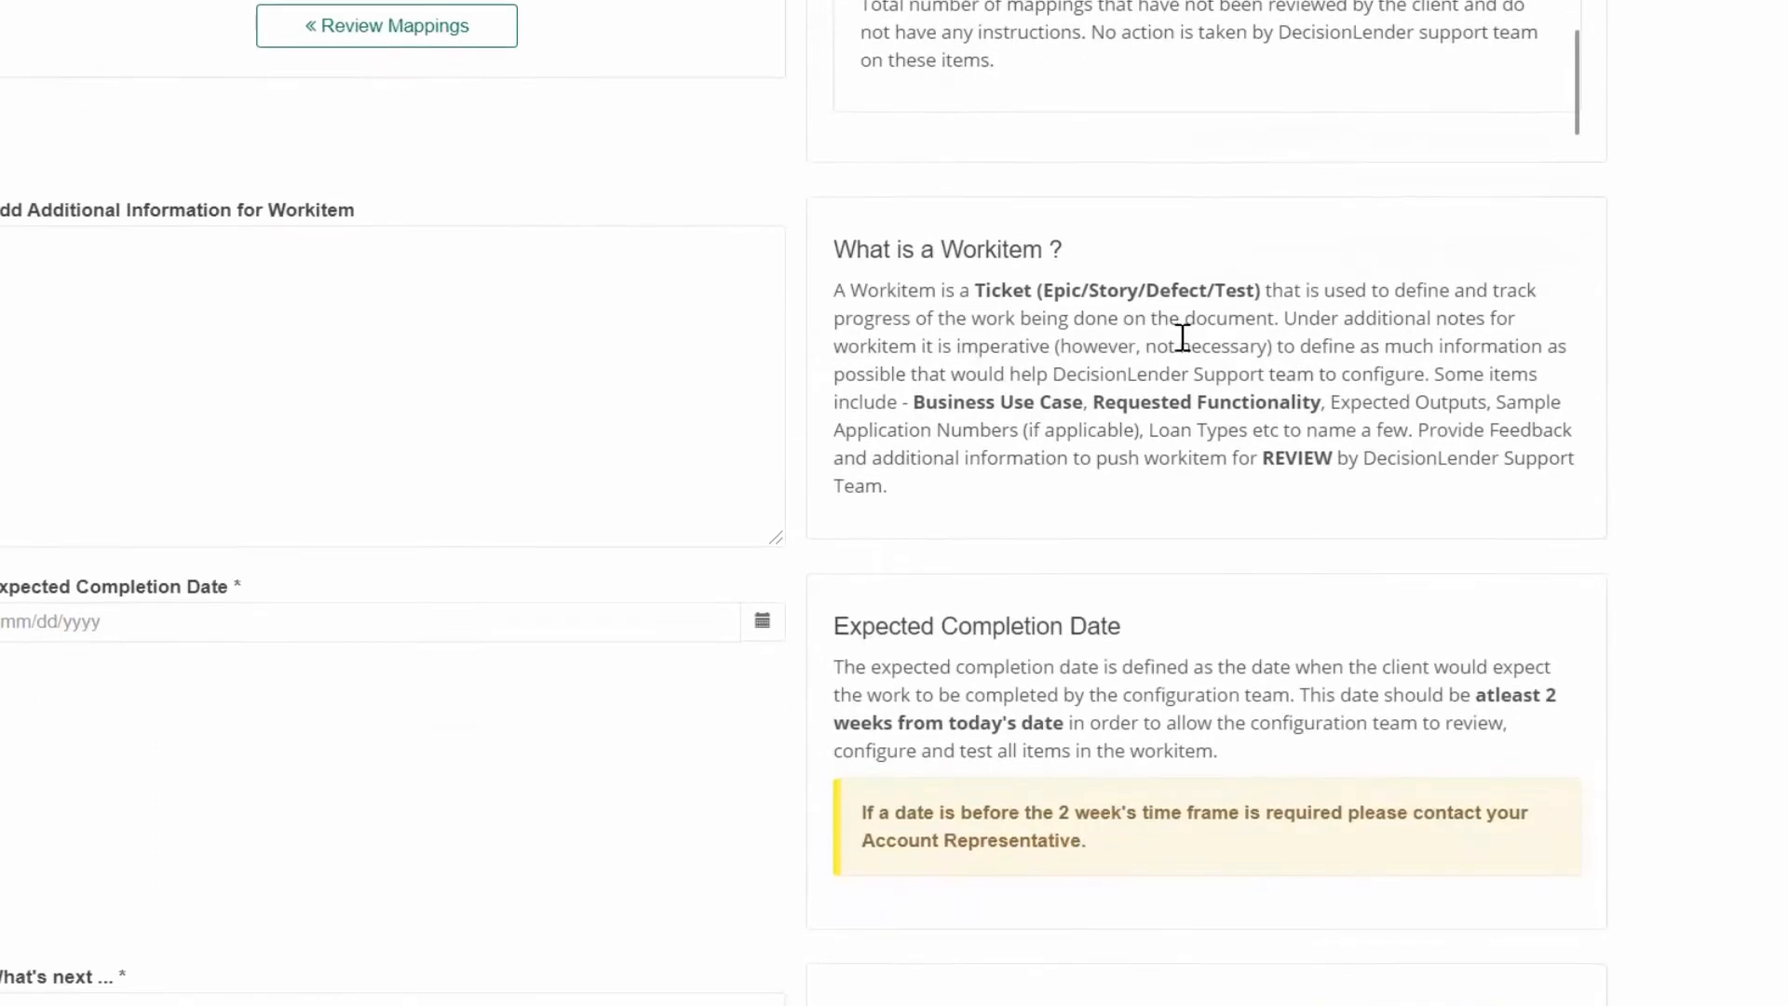
scroll(1035, 312, "down", 4)
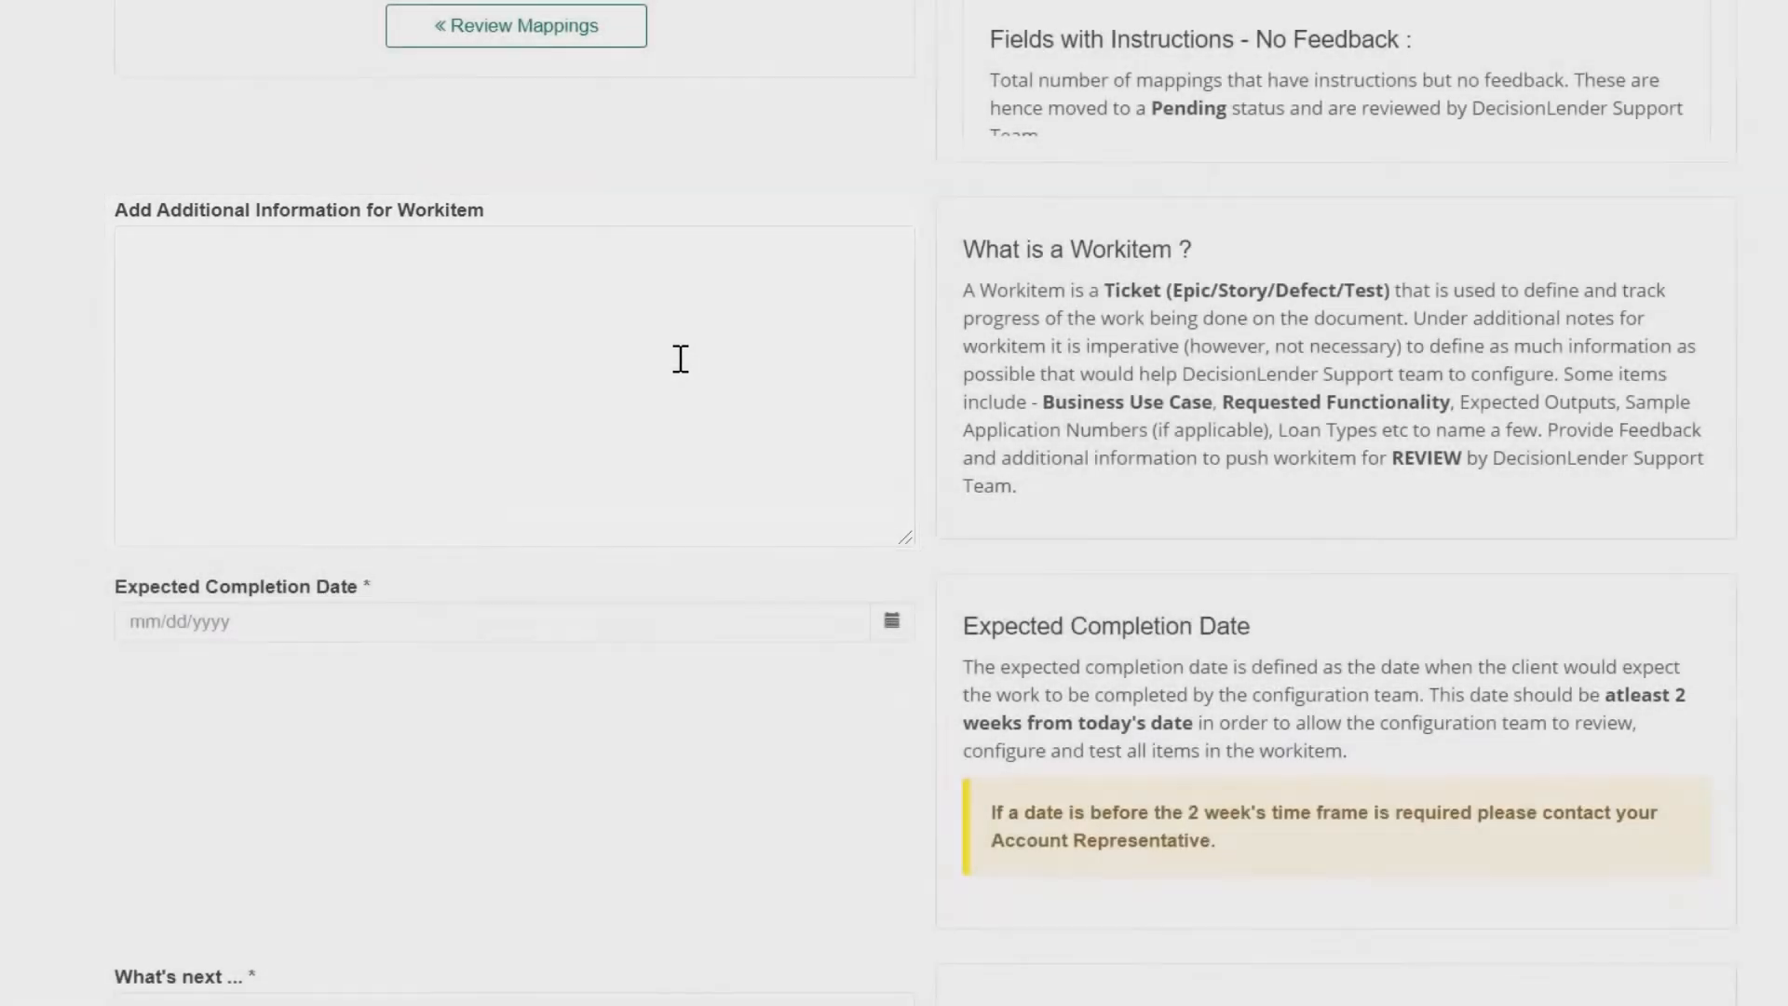
Set the expected completion date to 11/06/2020 and finish the wizard, keeping the workitem in Requirements
scroll(681, 359, "down", 2)
scroll(1430, 550, "down", 2)
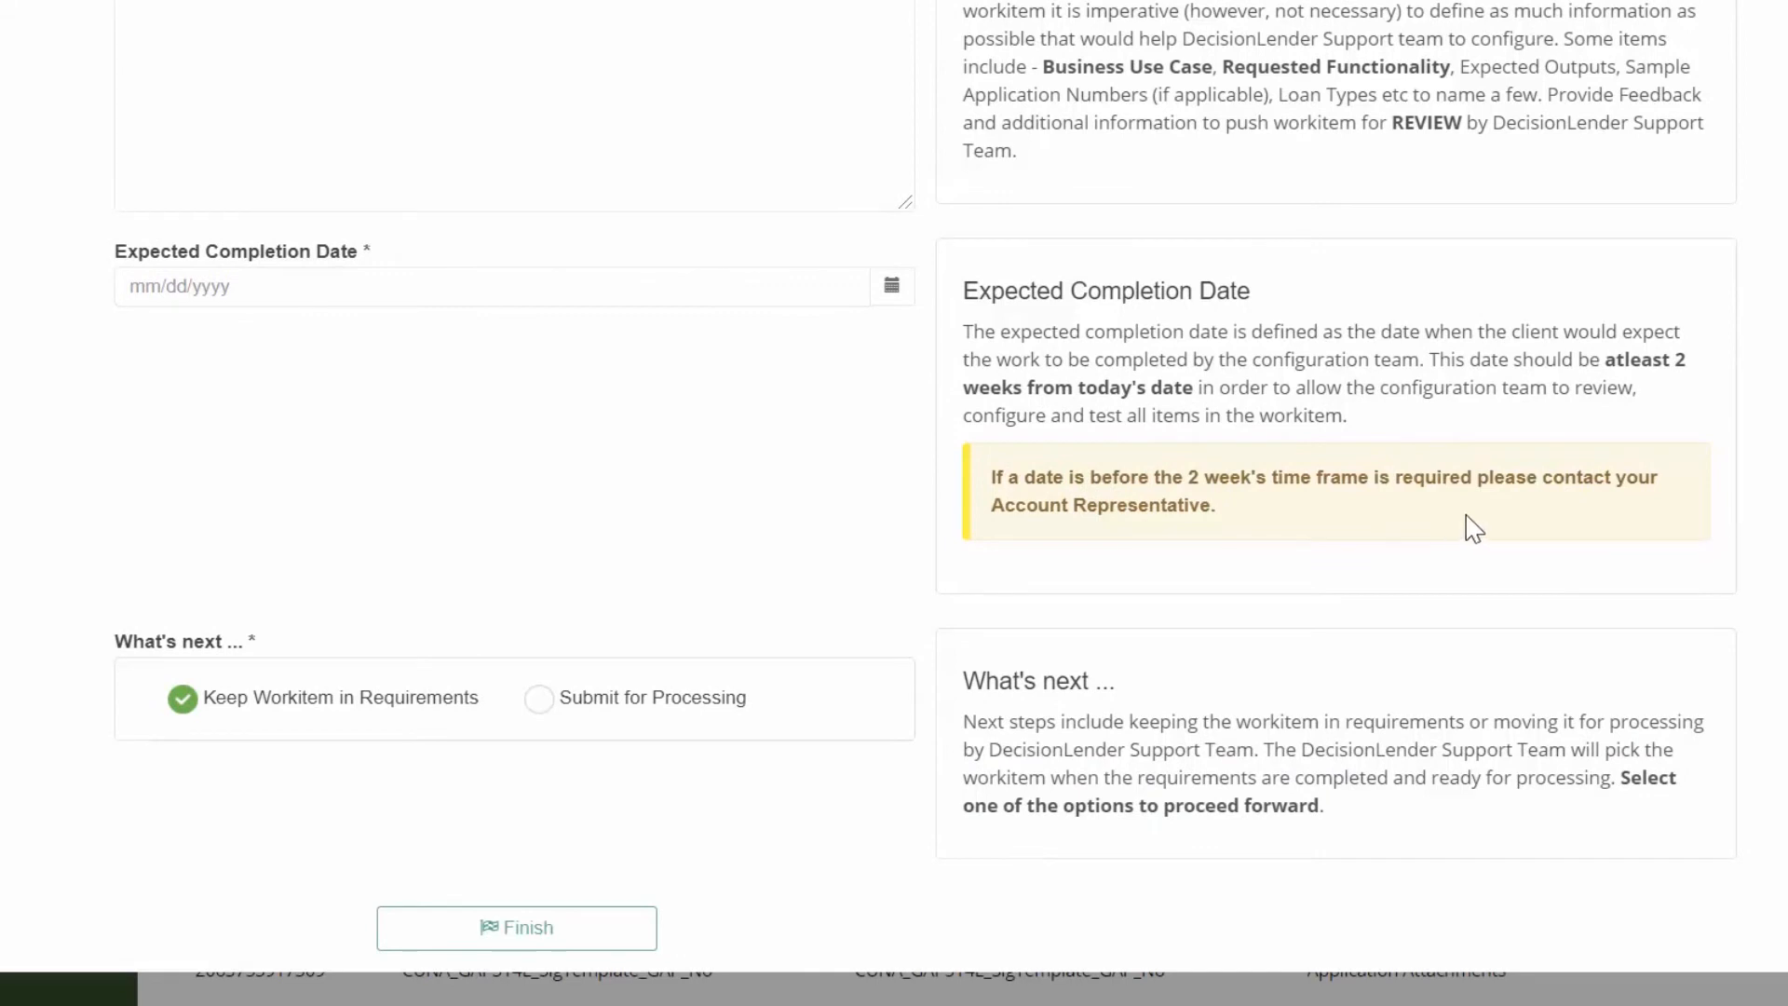
left_click(892, 286)
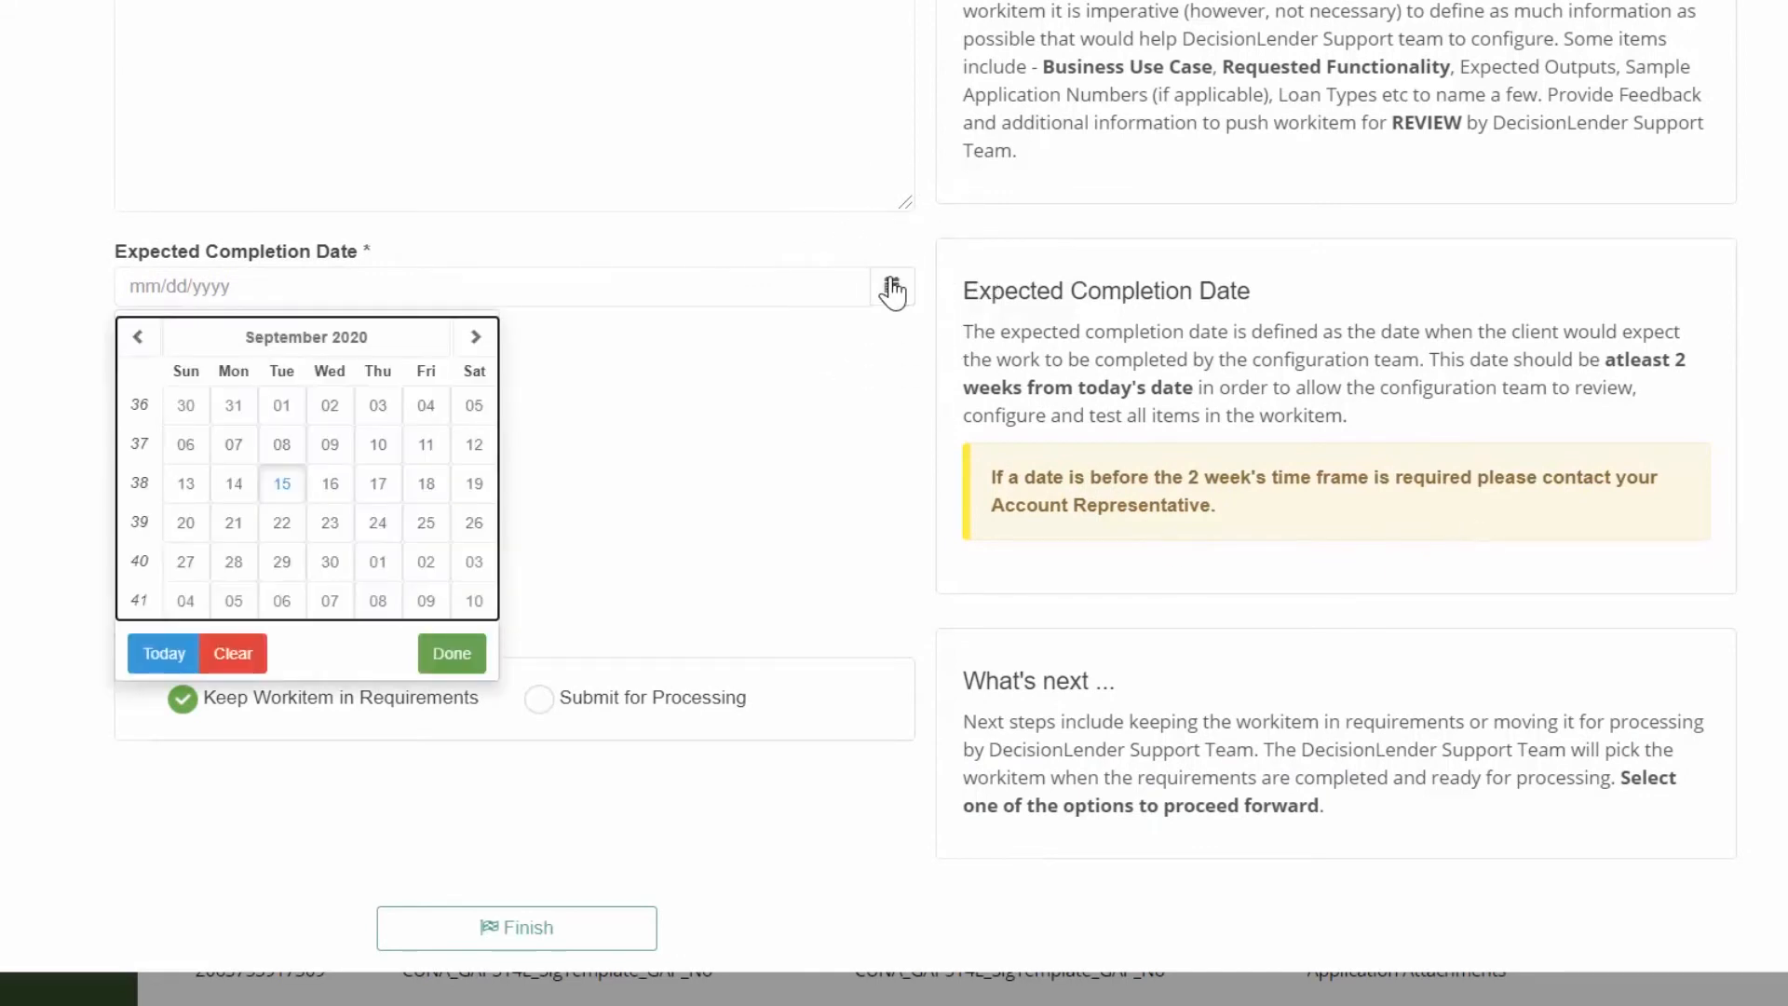
left_click(475, 337)
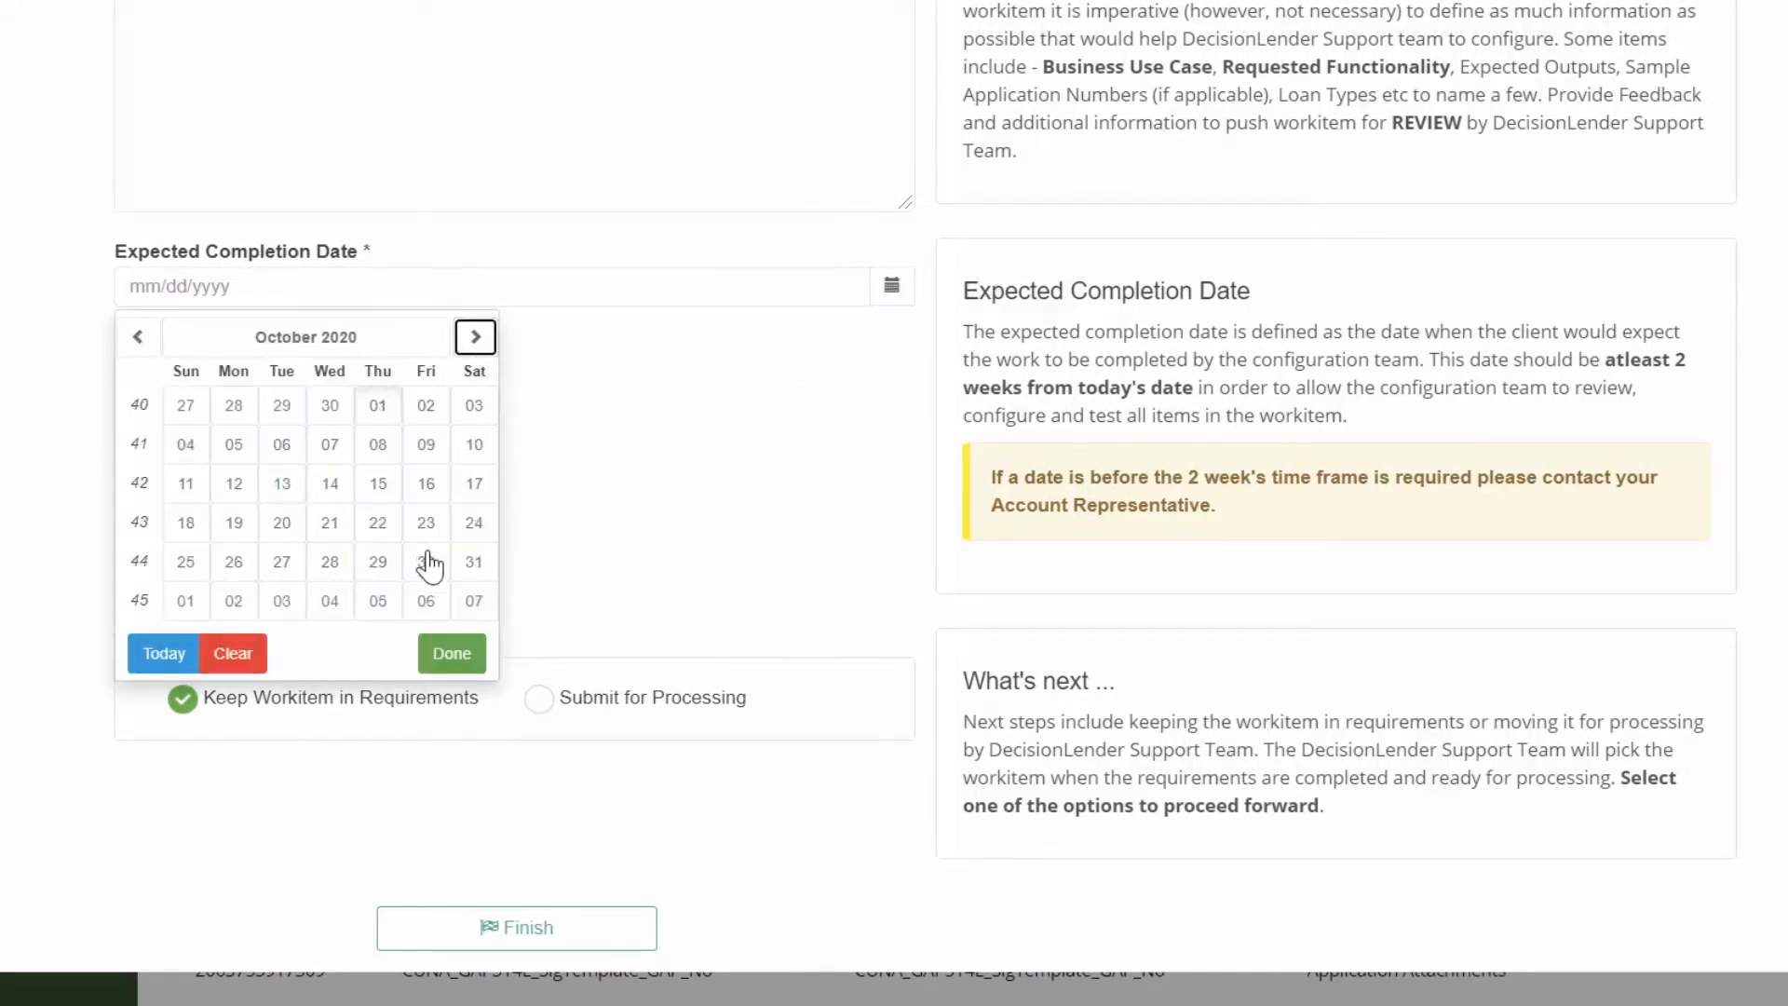
left_click(438, 615)
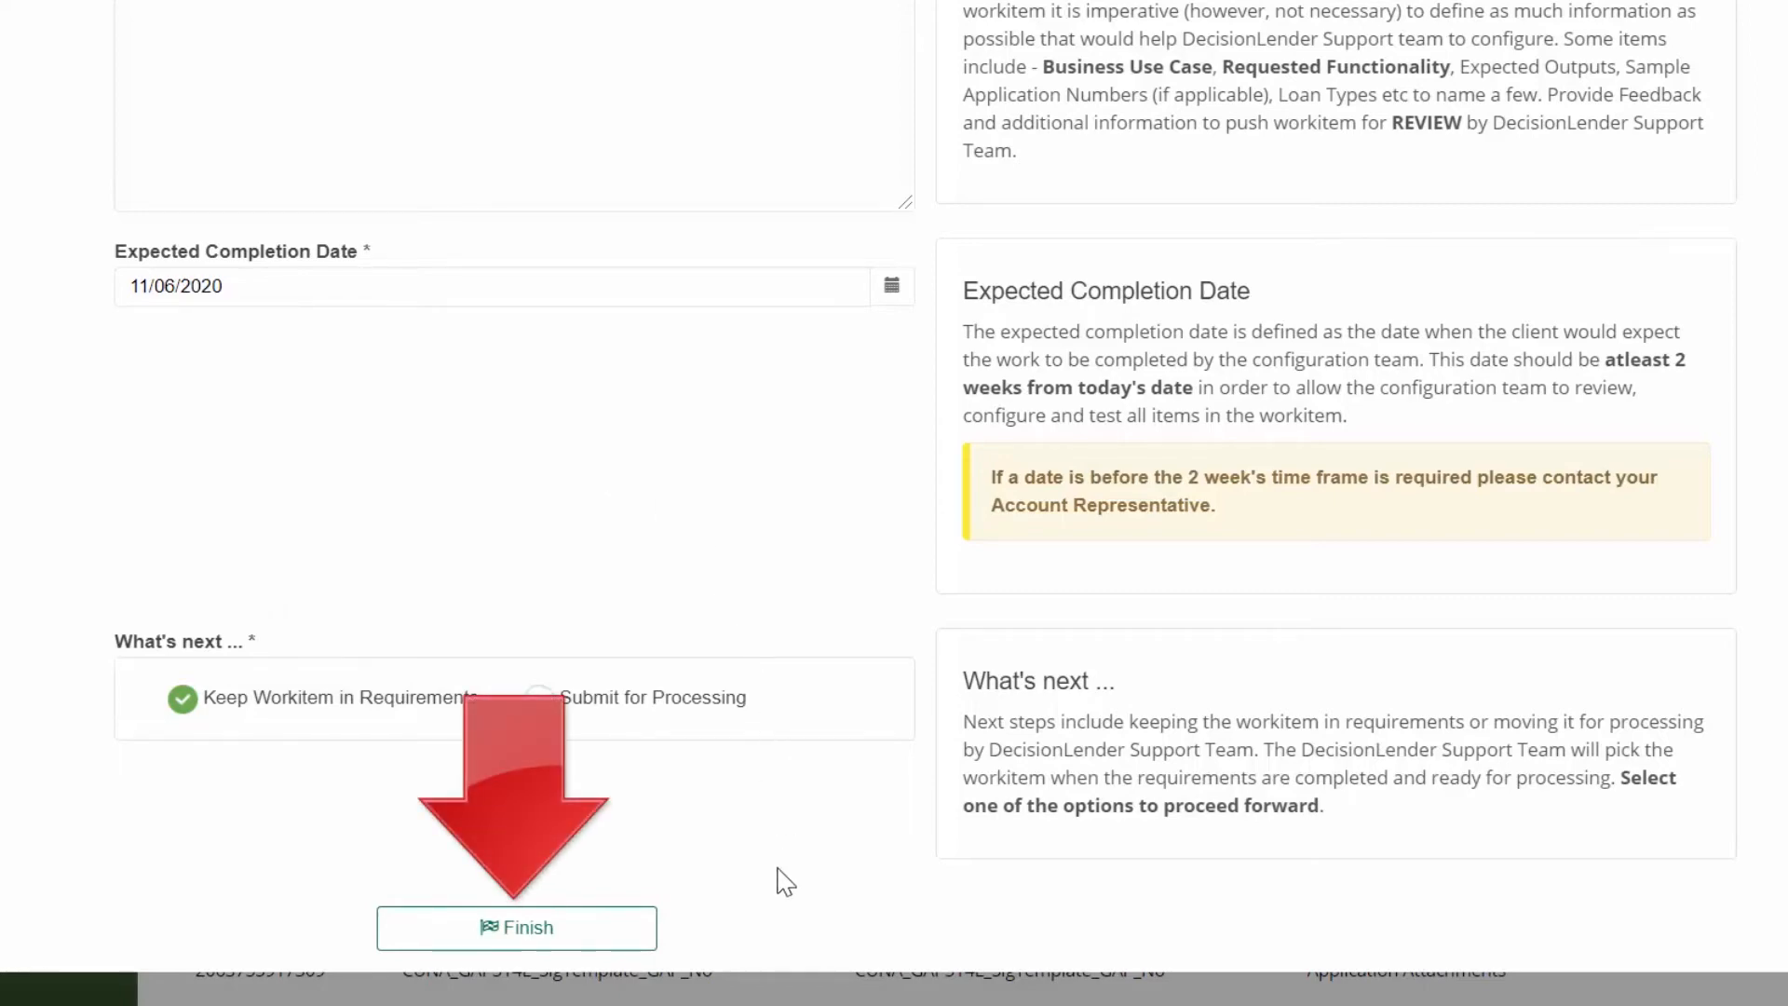
left_click(526, 929)
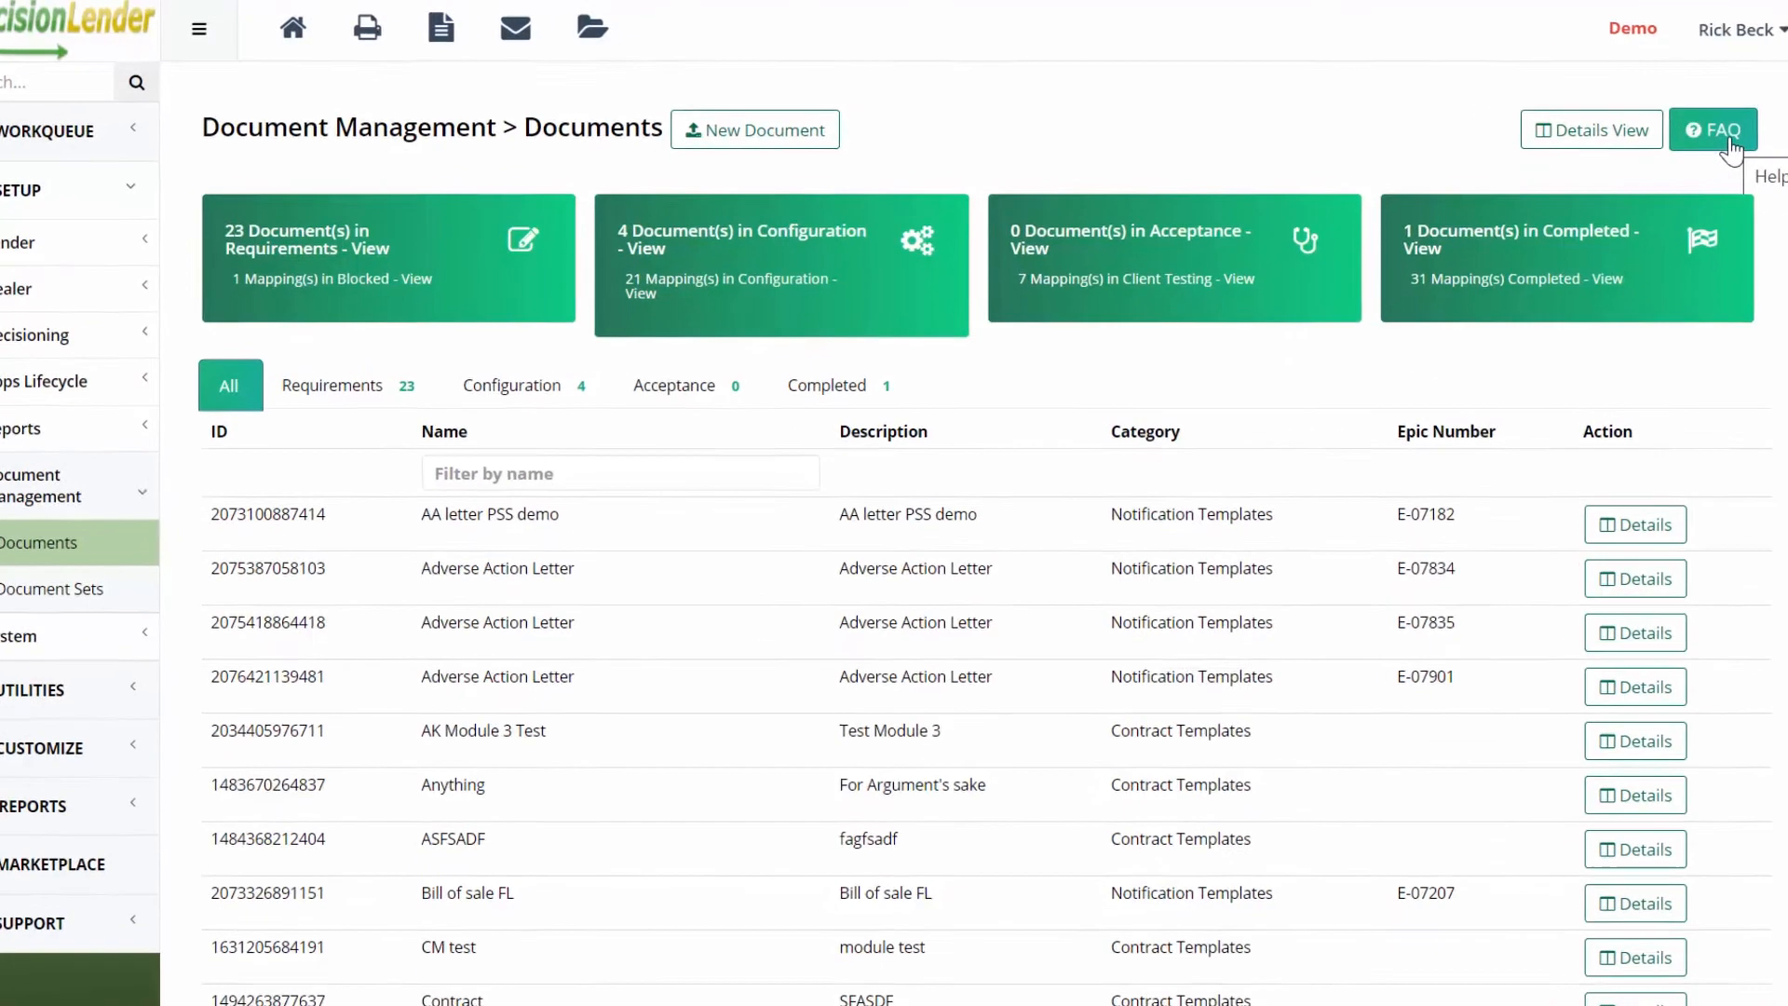
View the Documents FAQ on document template and mapping statuses, and close it
left_click(1684, 135)
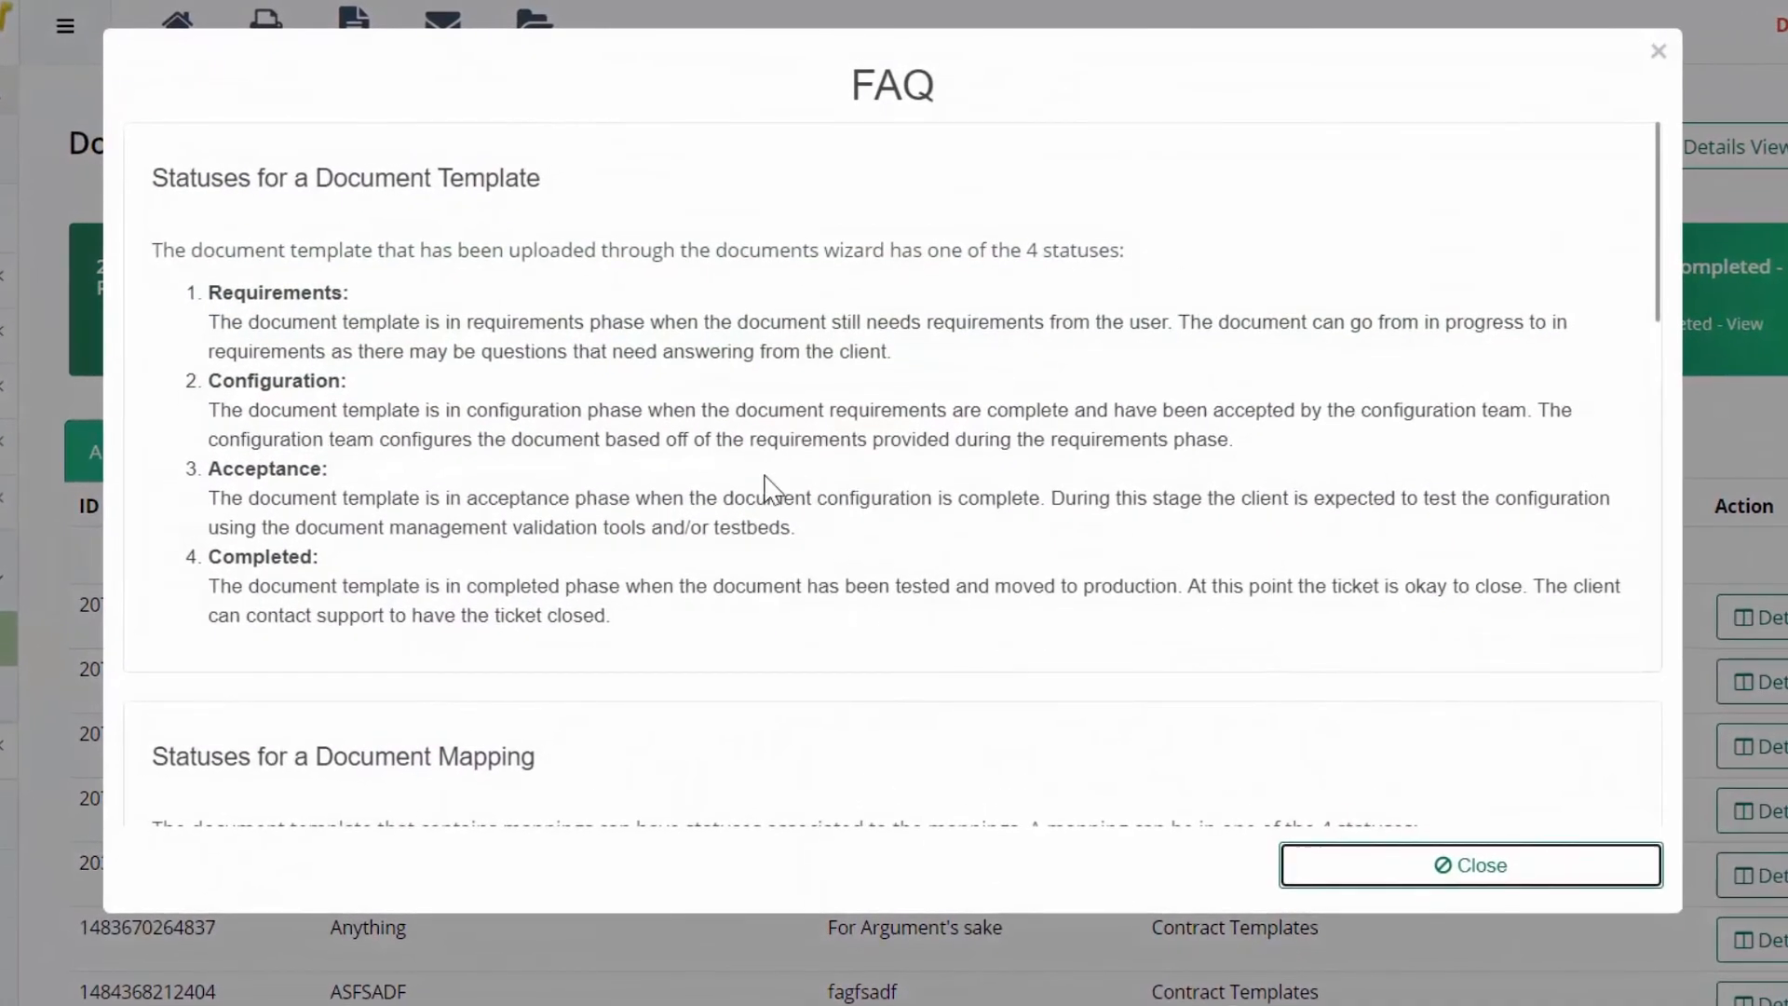
left_click(1403, 866)
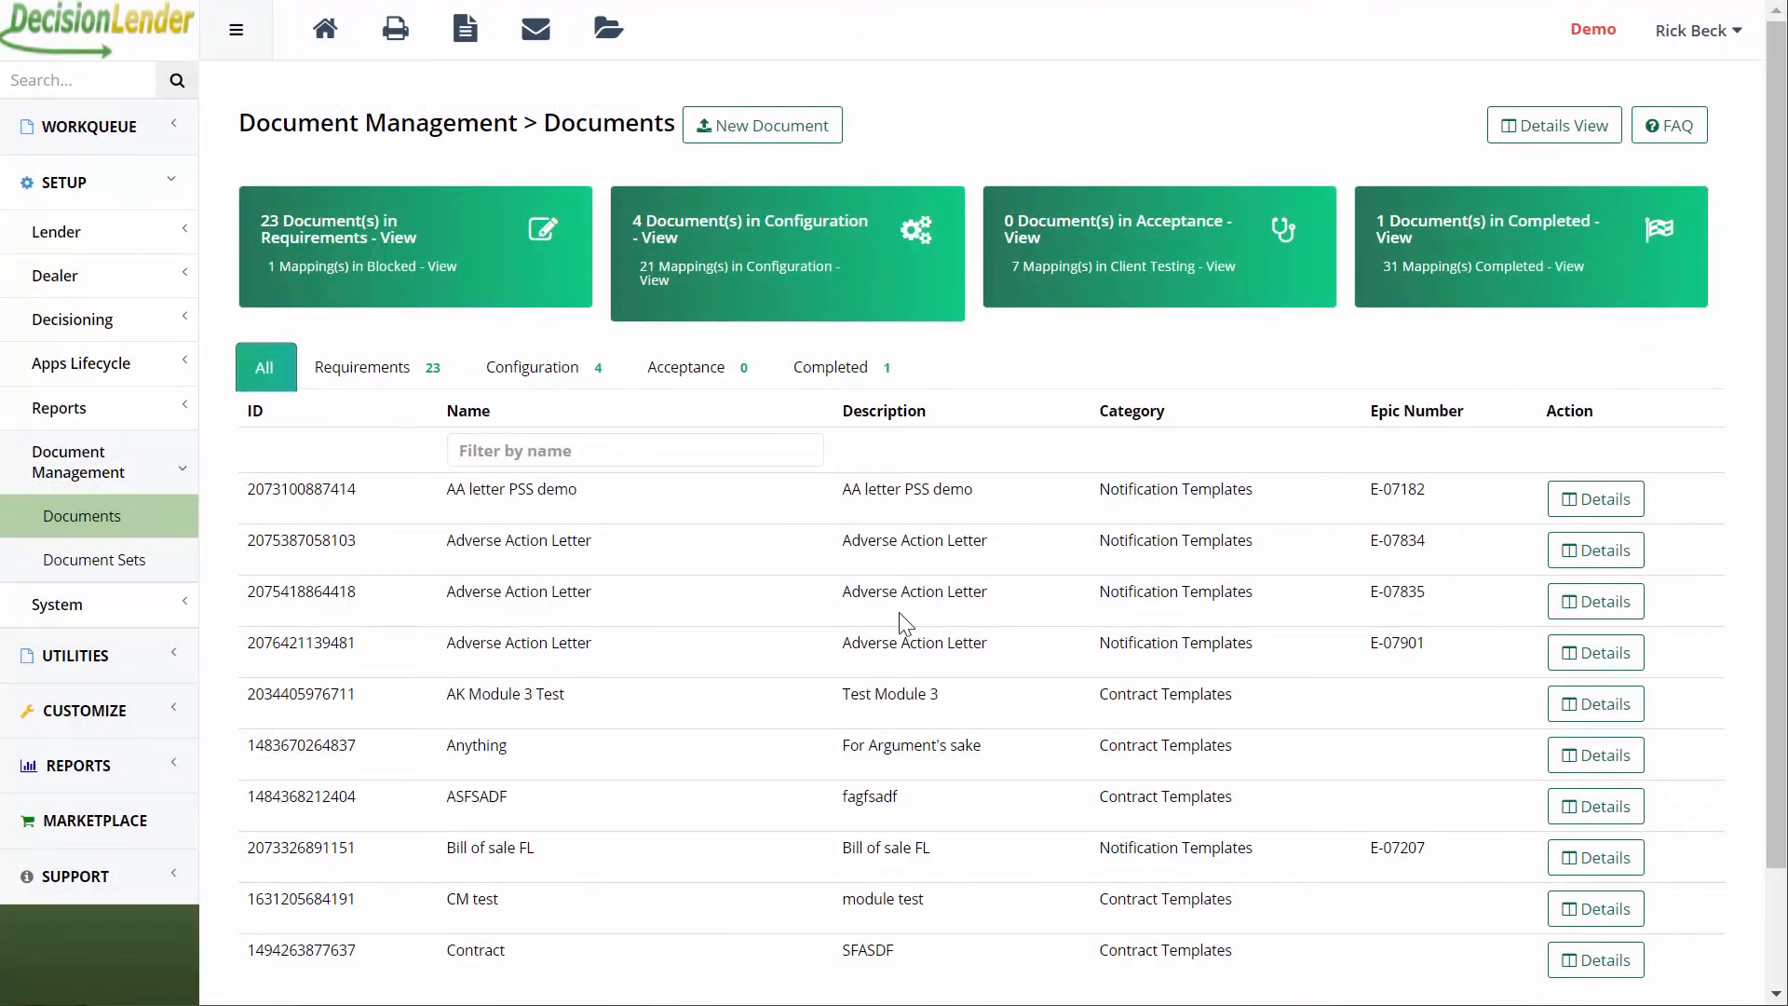
List the tickets in Requirements and examine the change history of Adverse Action Letter ticket E-07901, closing both views
left_click(408, 245)
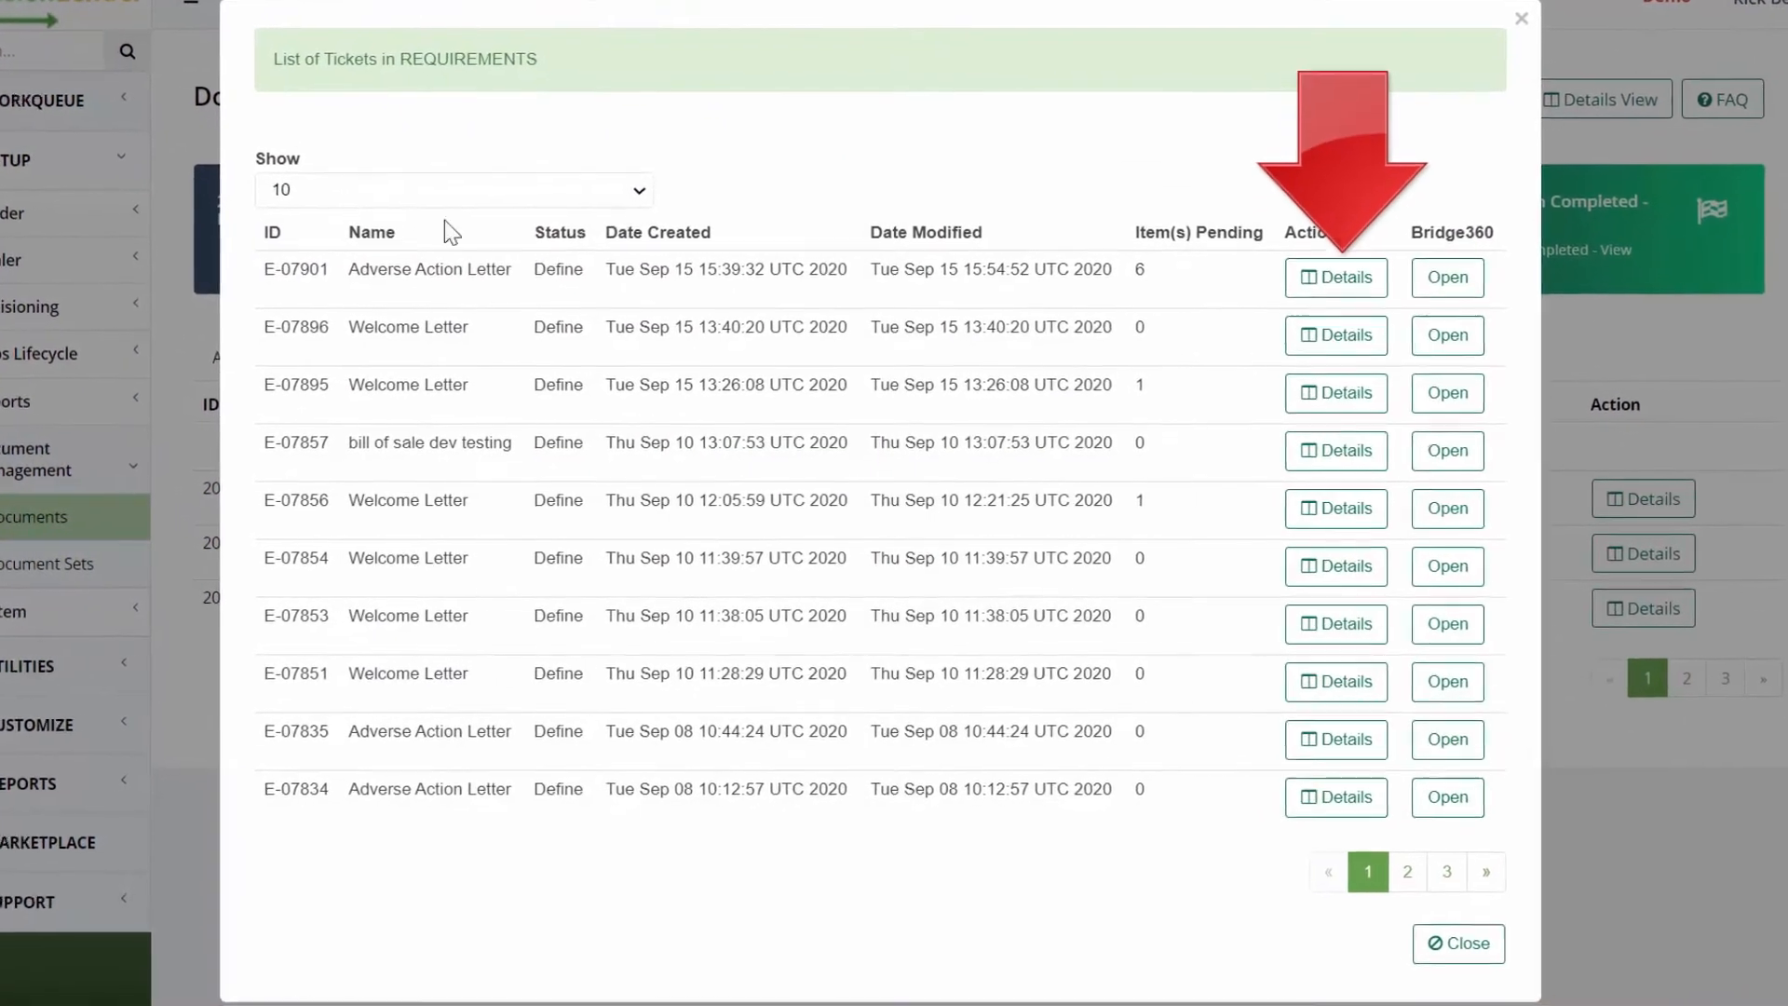
left_click(1331, 276)
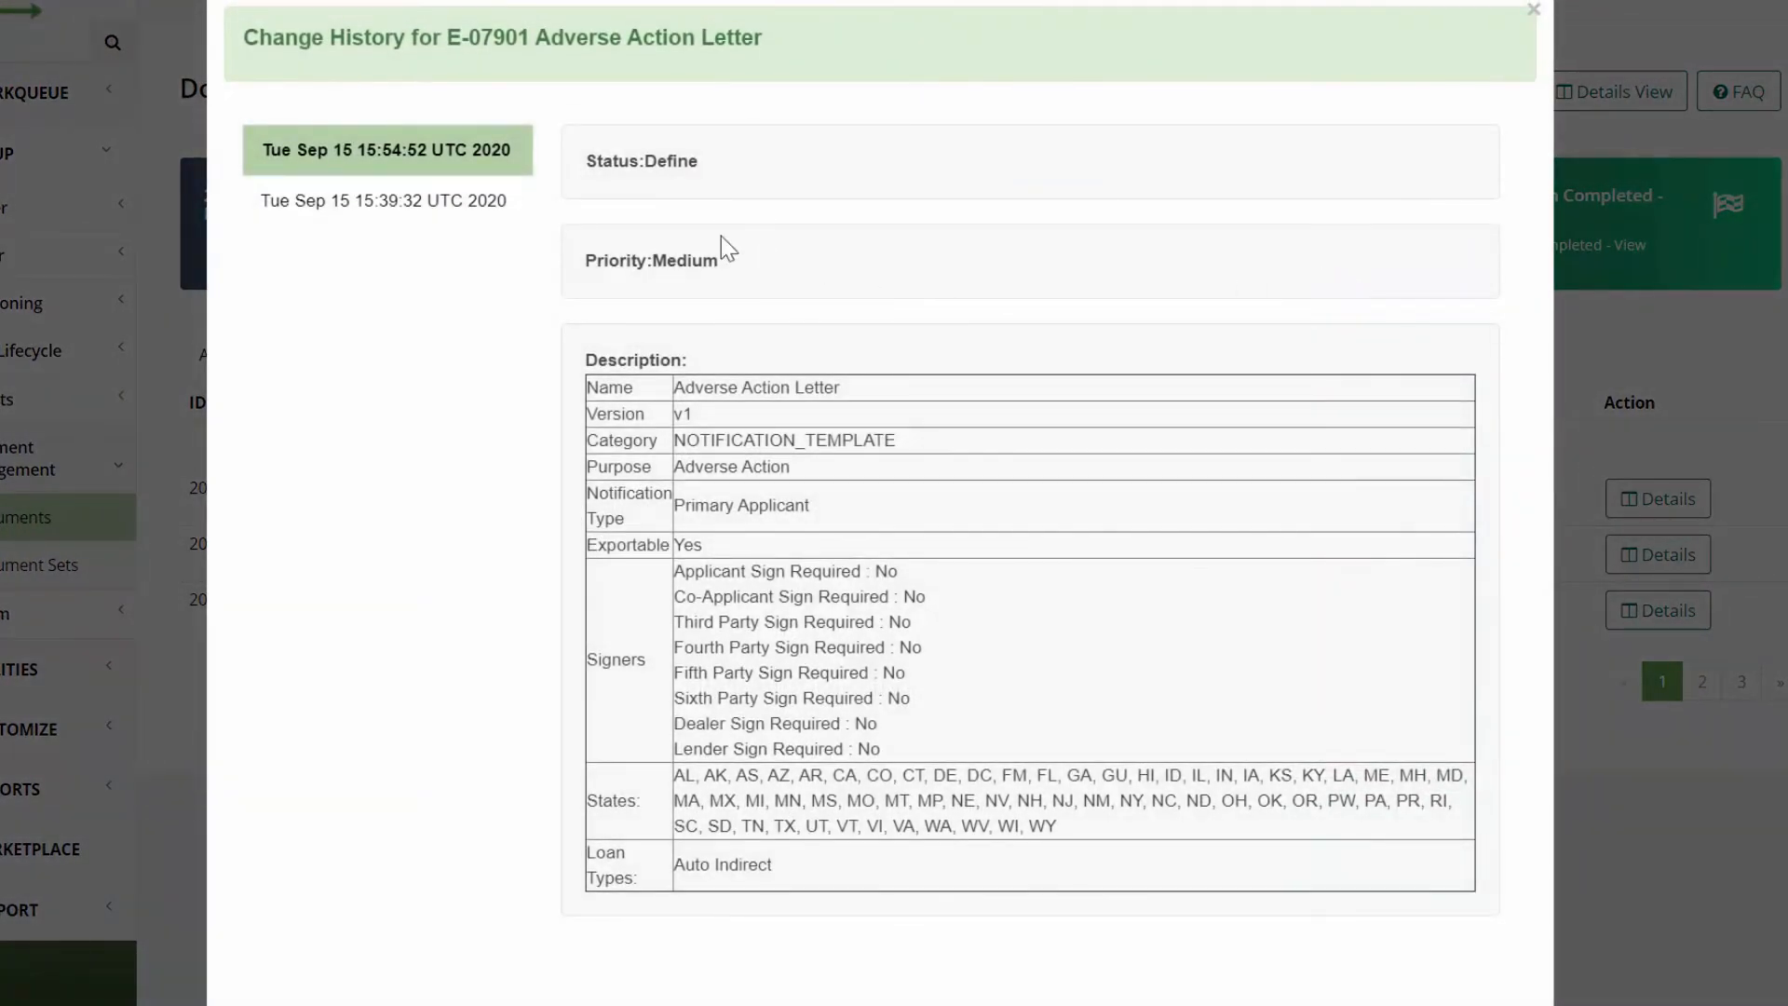
scroll(1183, 390, "down", 3)
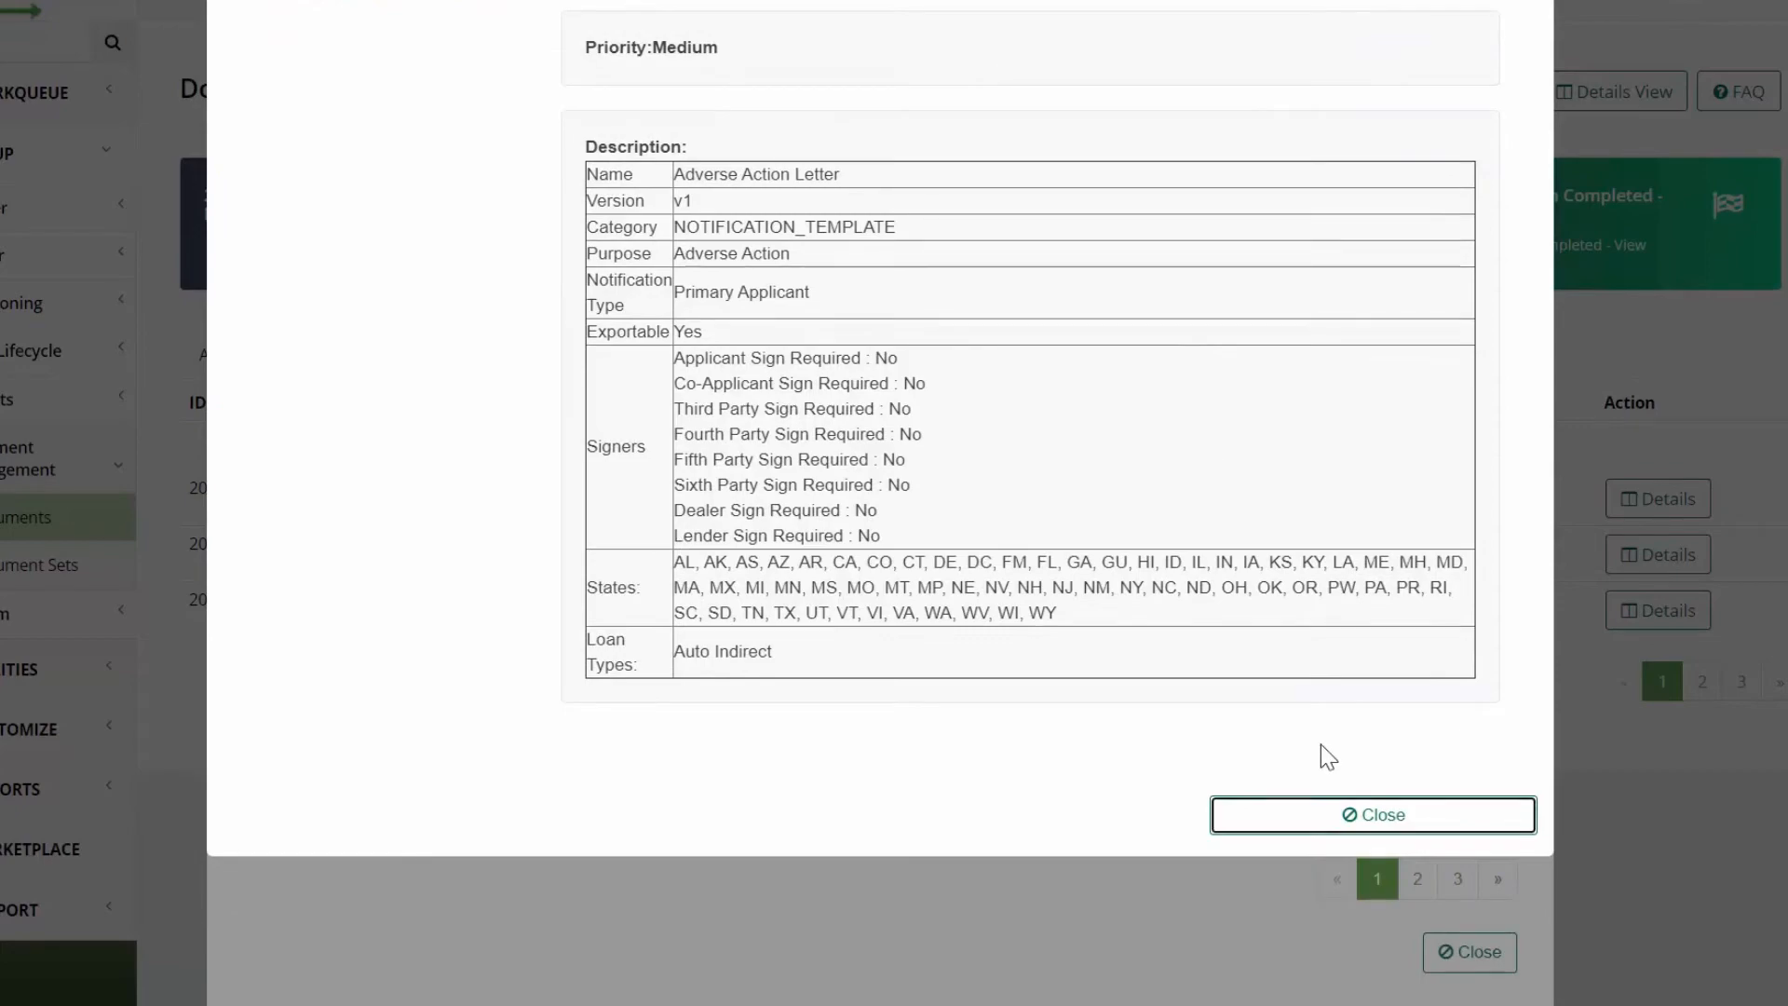
left_click(1342, 811)
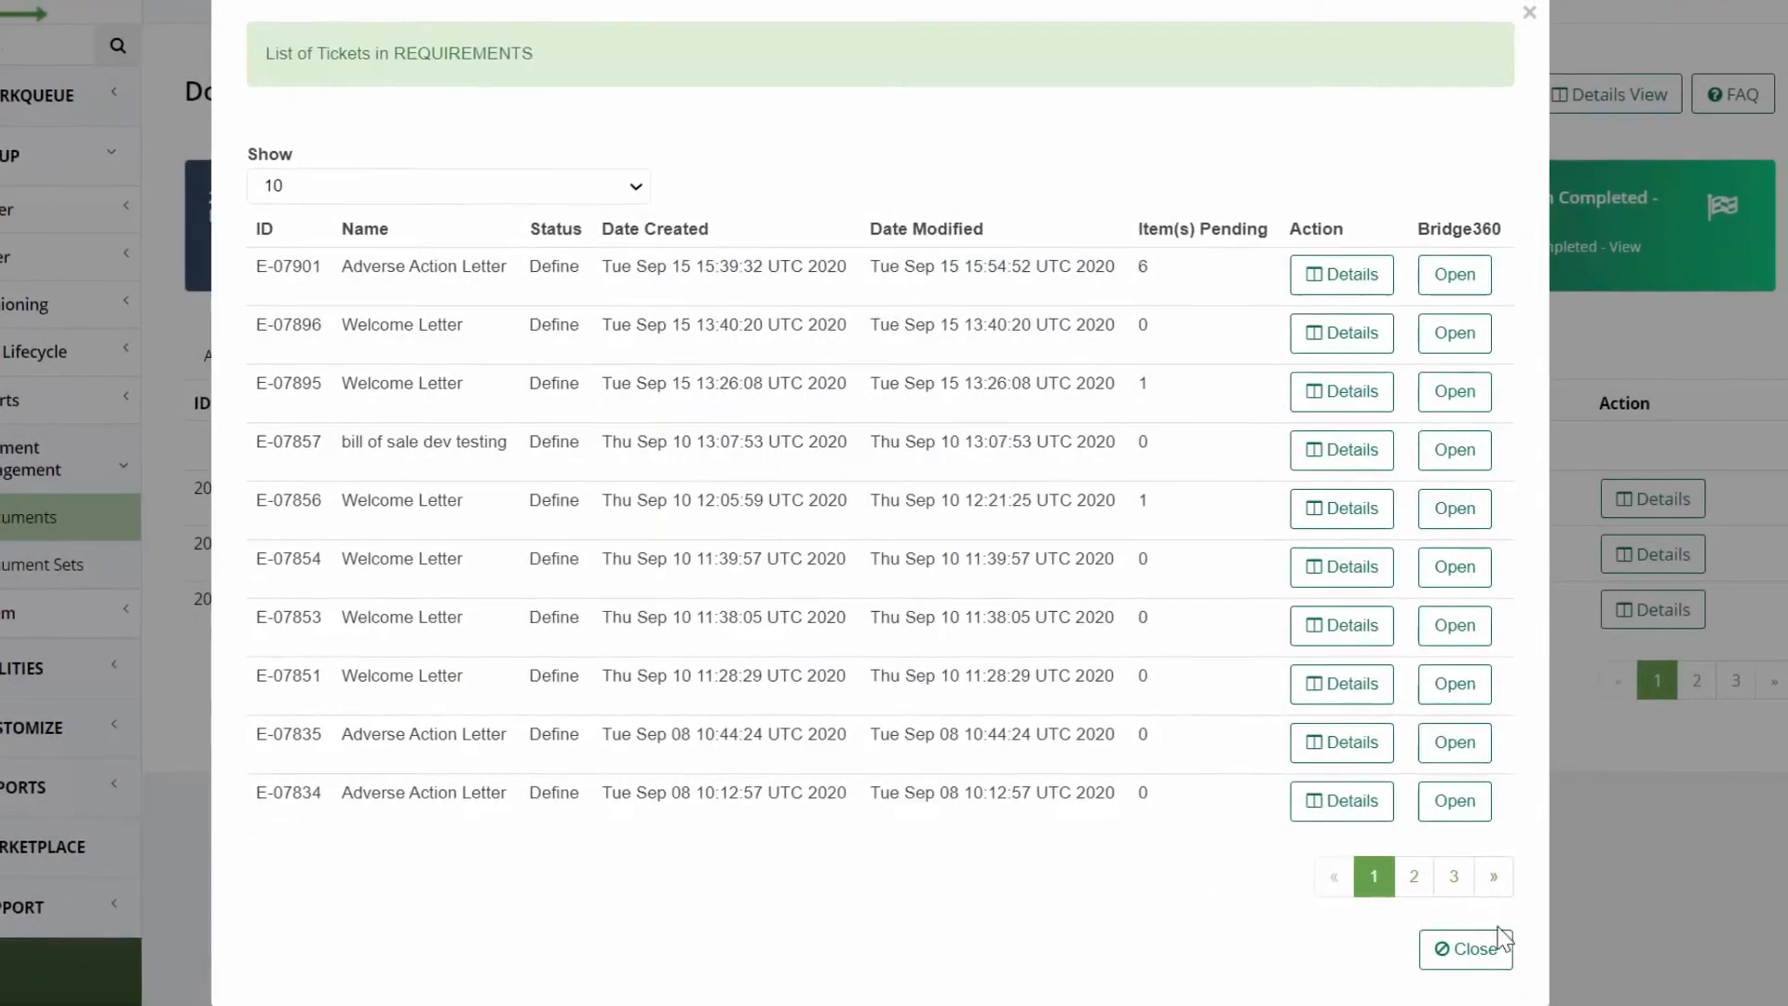
left_click(1485, 943)
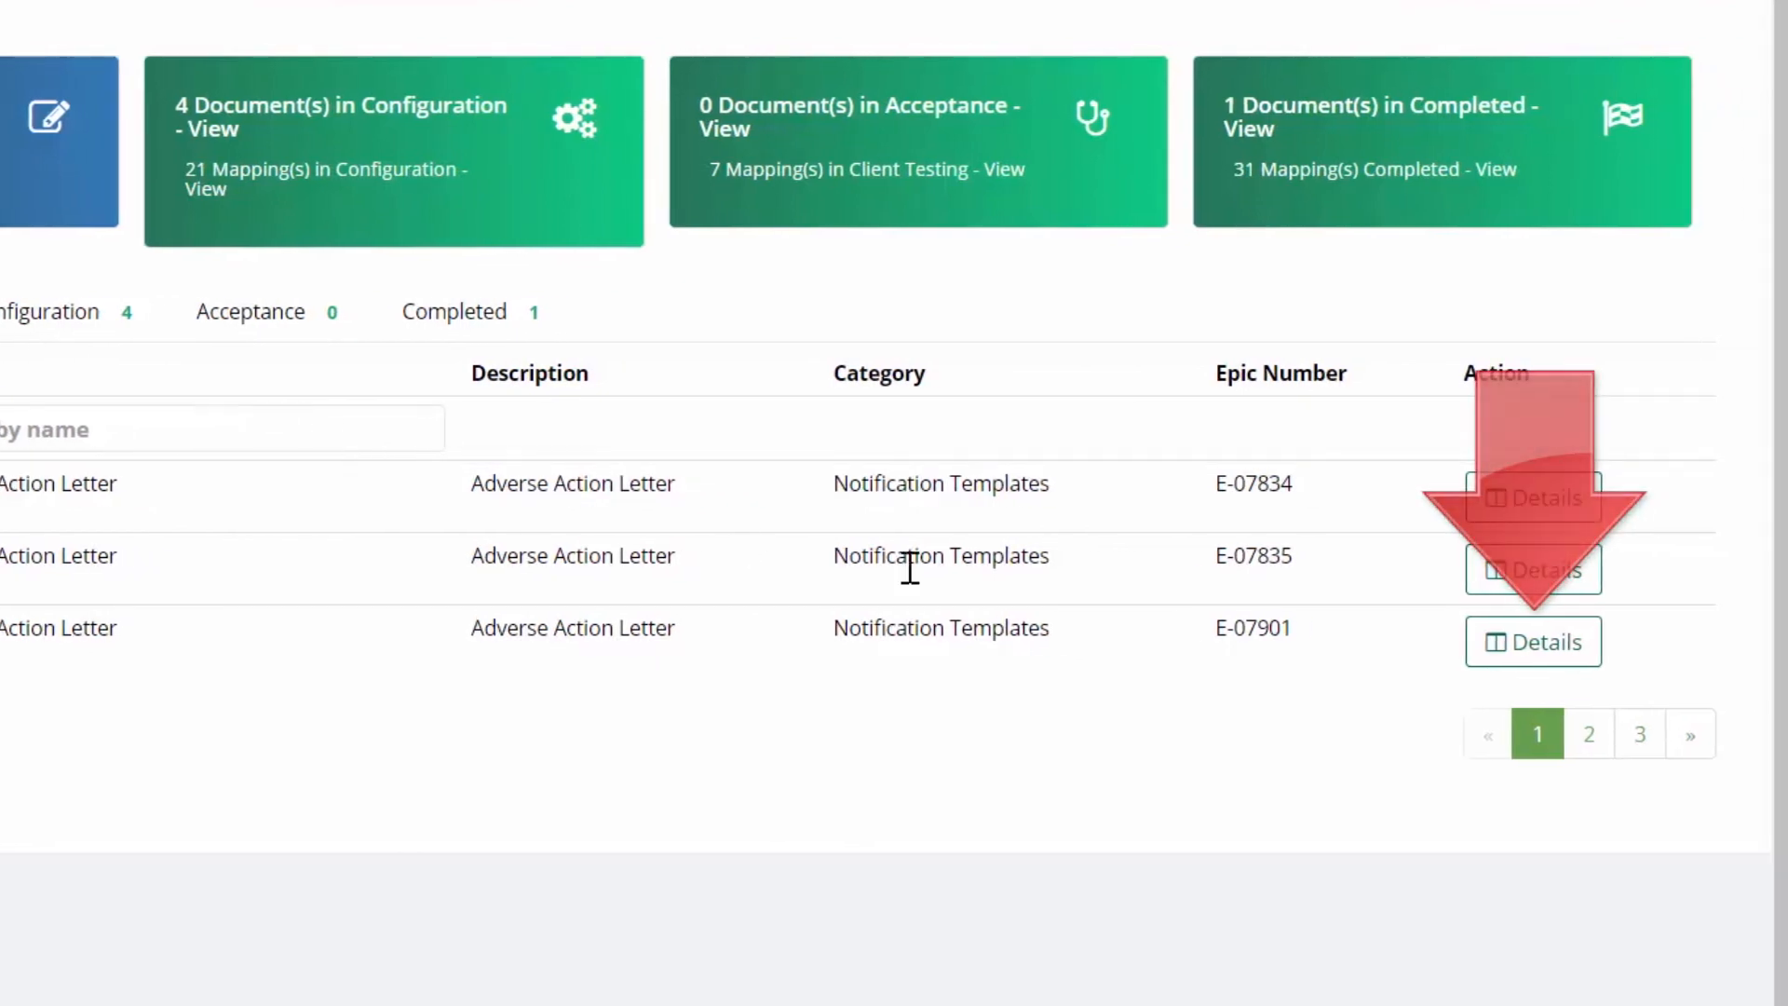
Open the details of the Adverse Action Letter with epic number E-07901 and review its document settings
left_click(1519, 643)
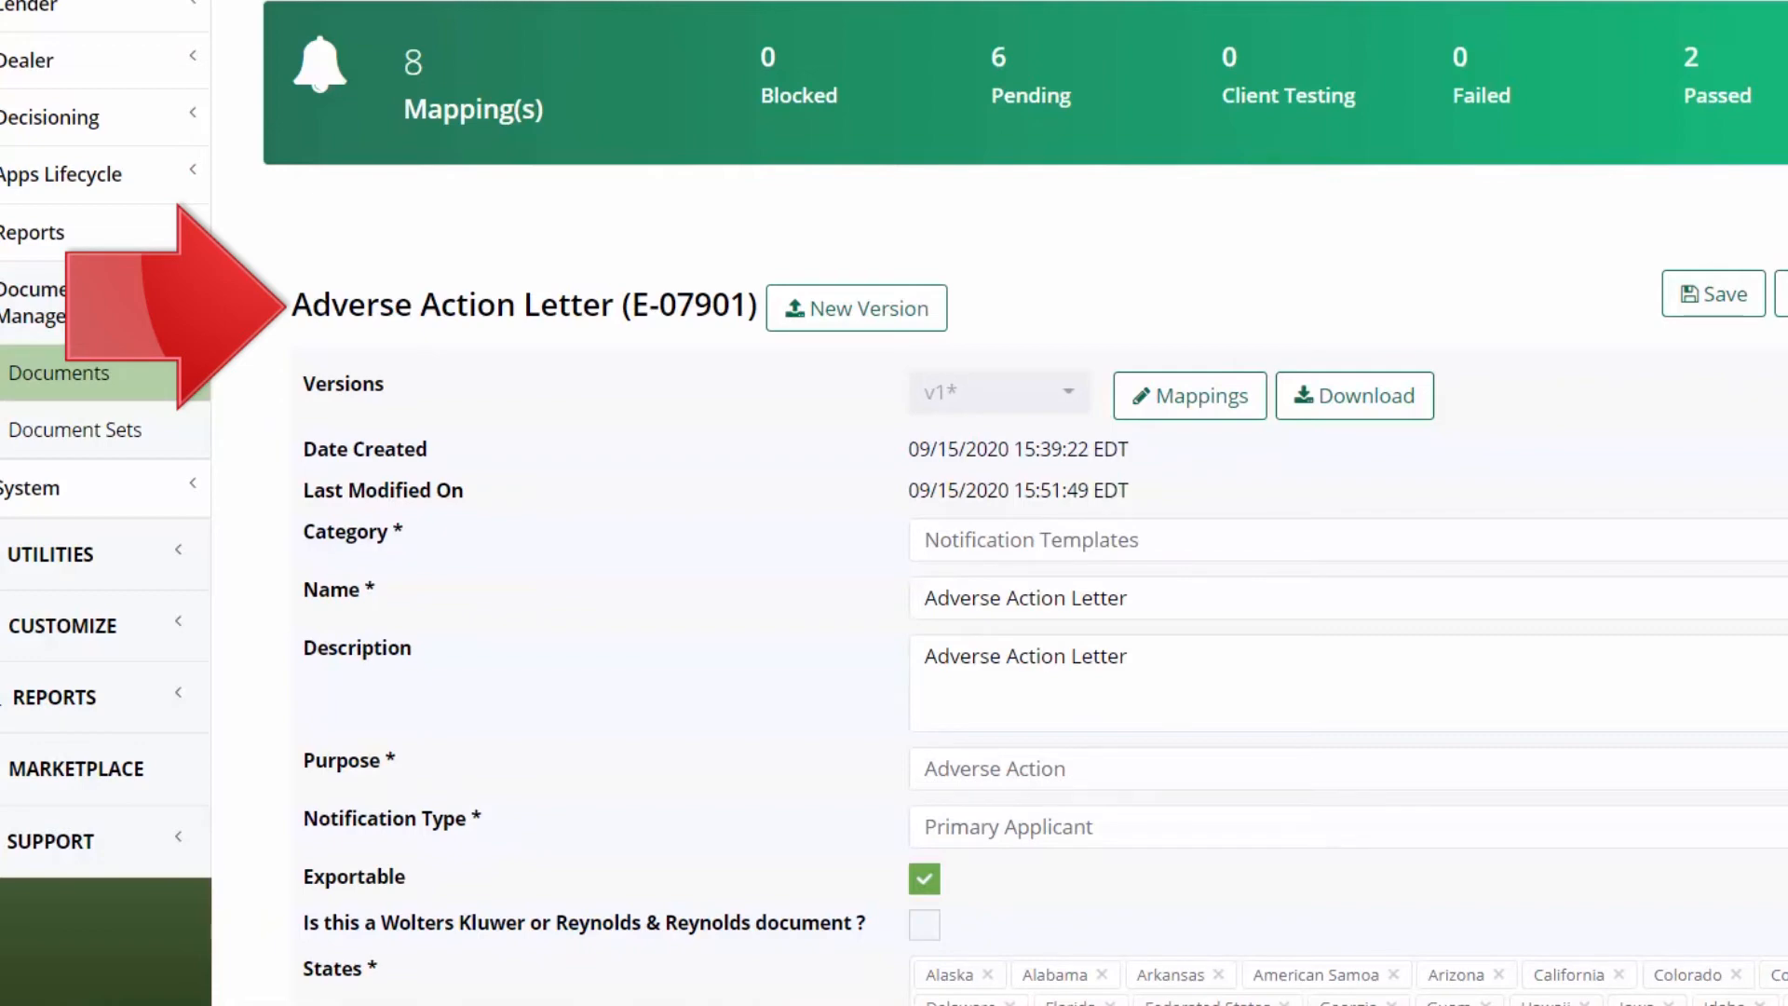
scroll(1025, 559, "down", 2)
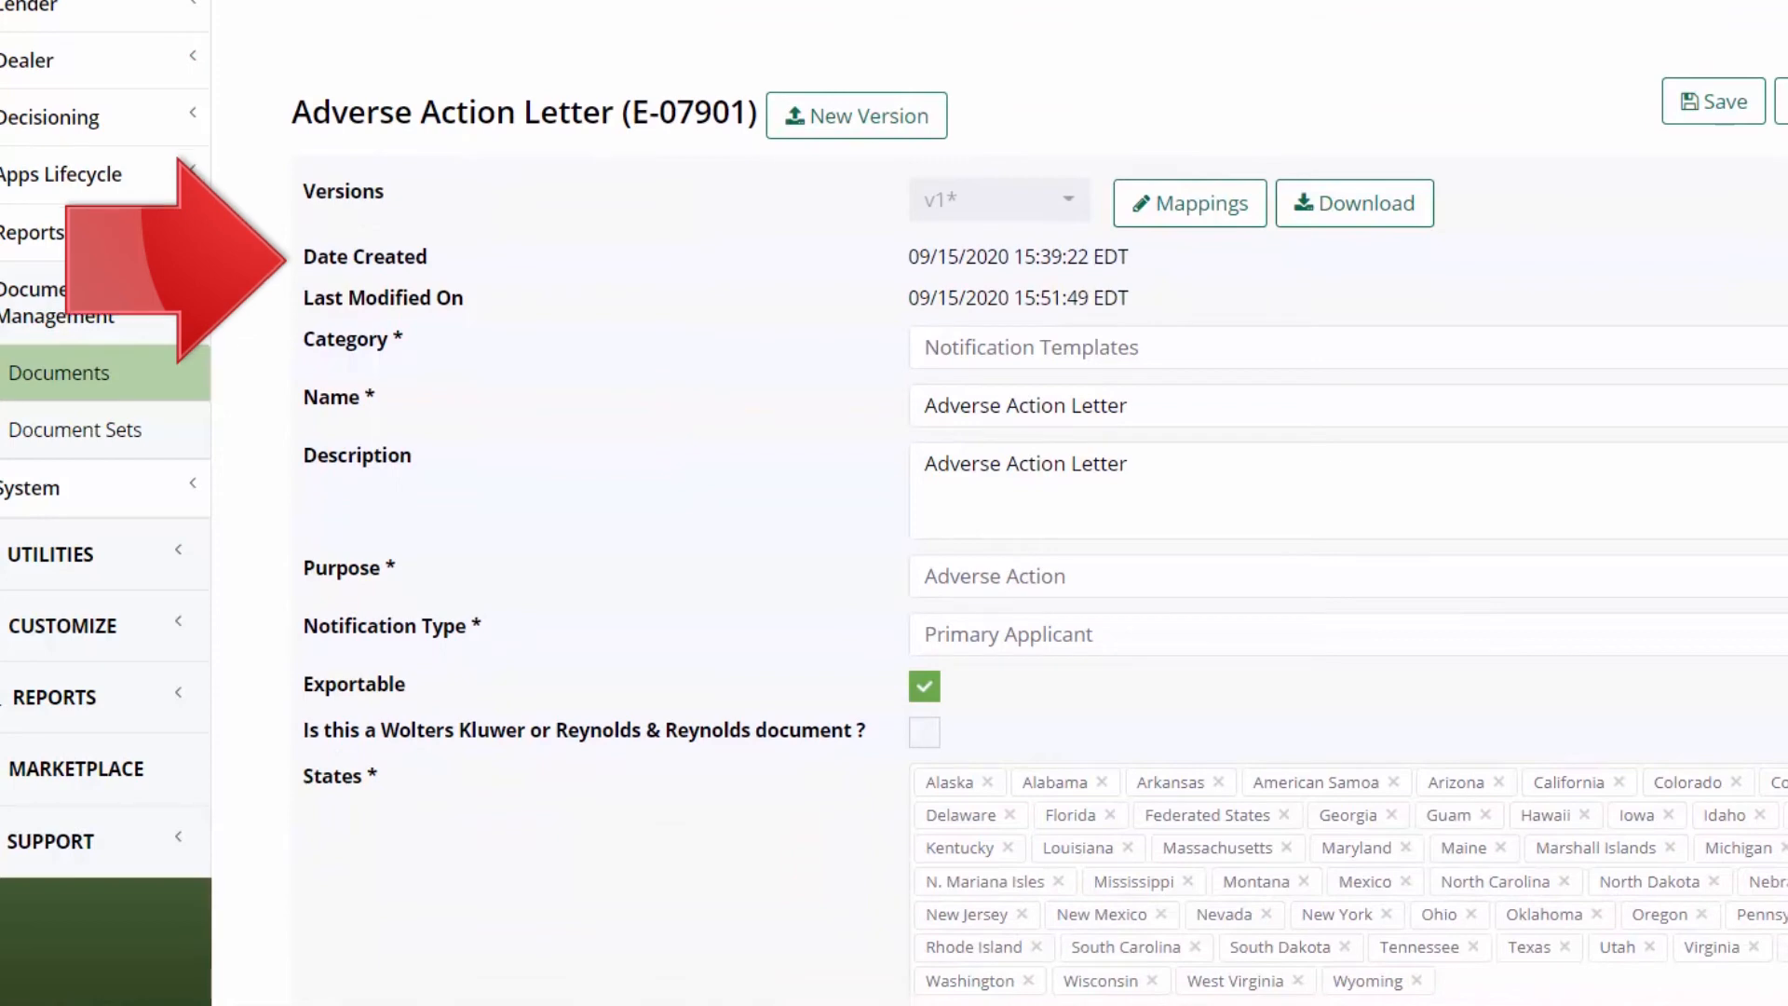
scroll(1024, 559, "down", 2)
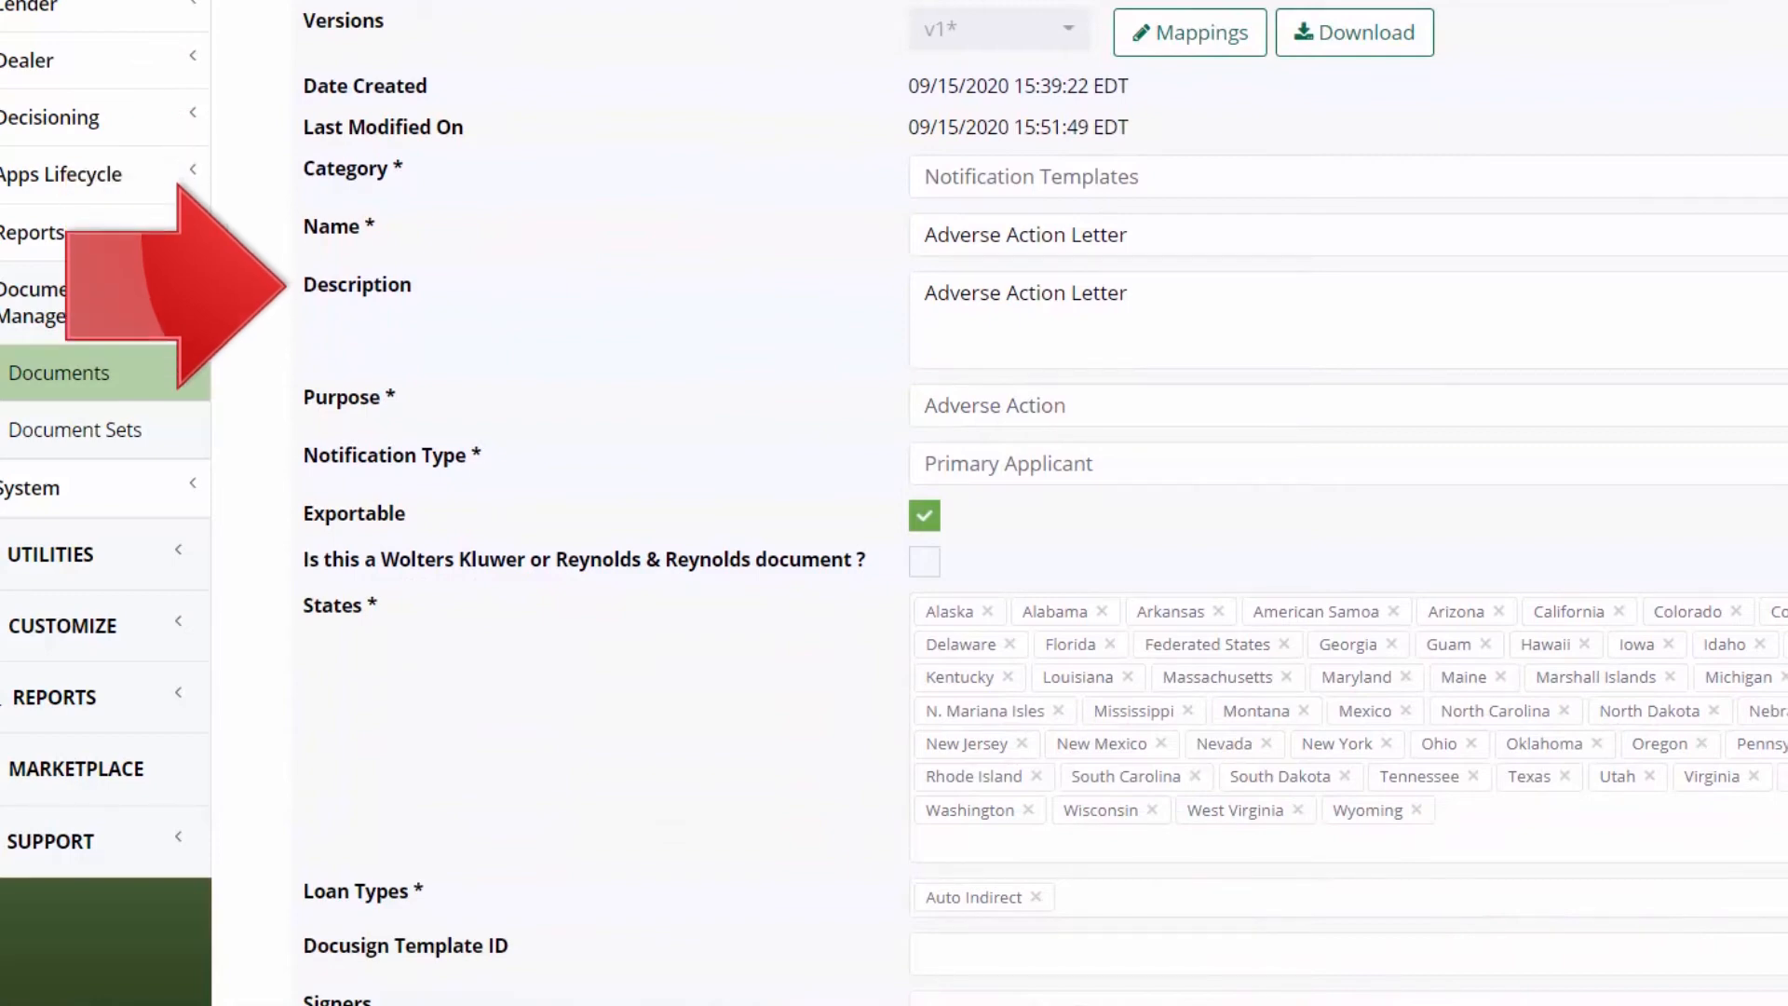
Open the overview of status distribution across the Adverse Action Letter's mappings, review its pending tickets, and close the ticket list
scroll(1024, 559, "down", 3)
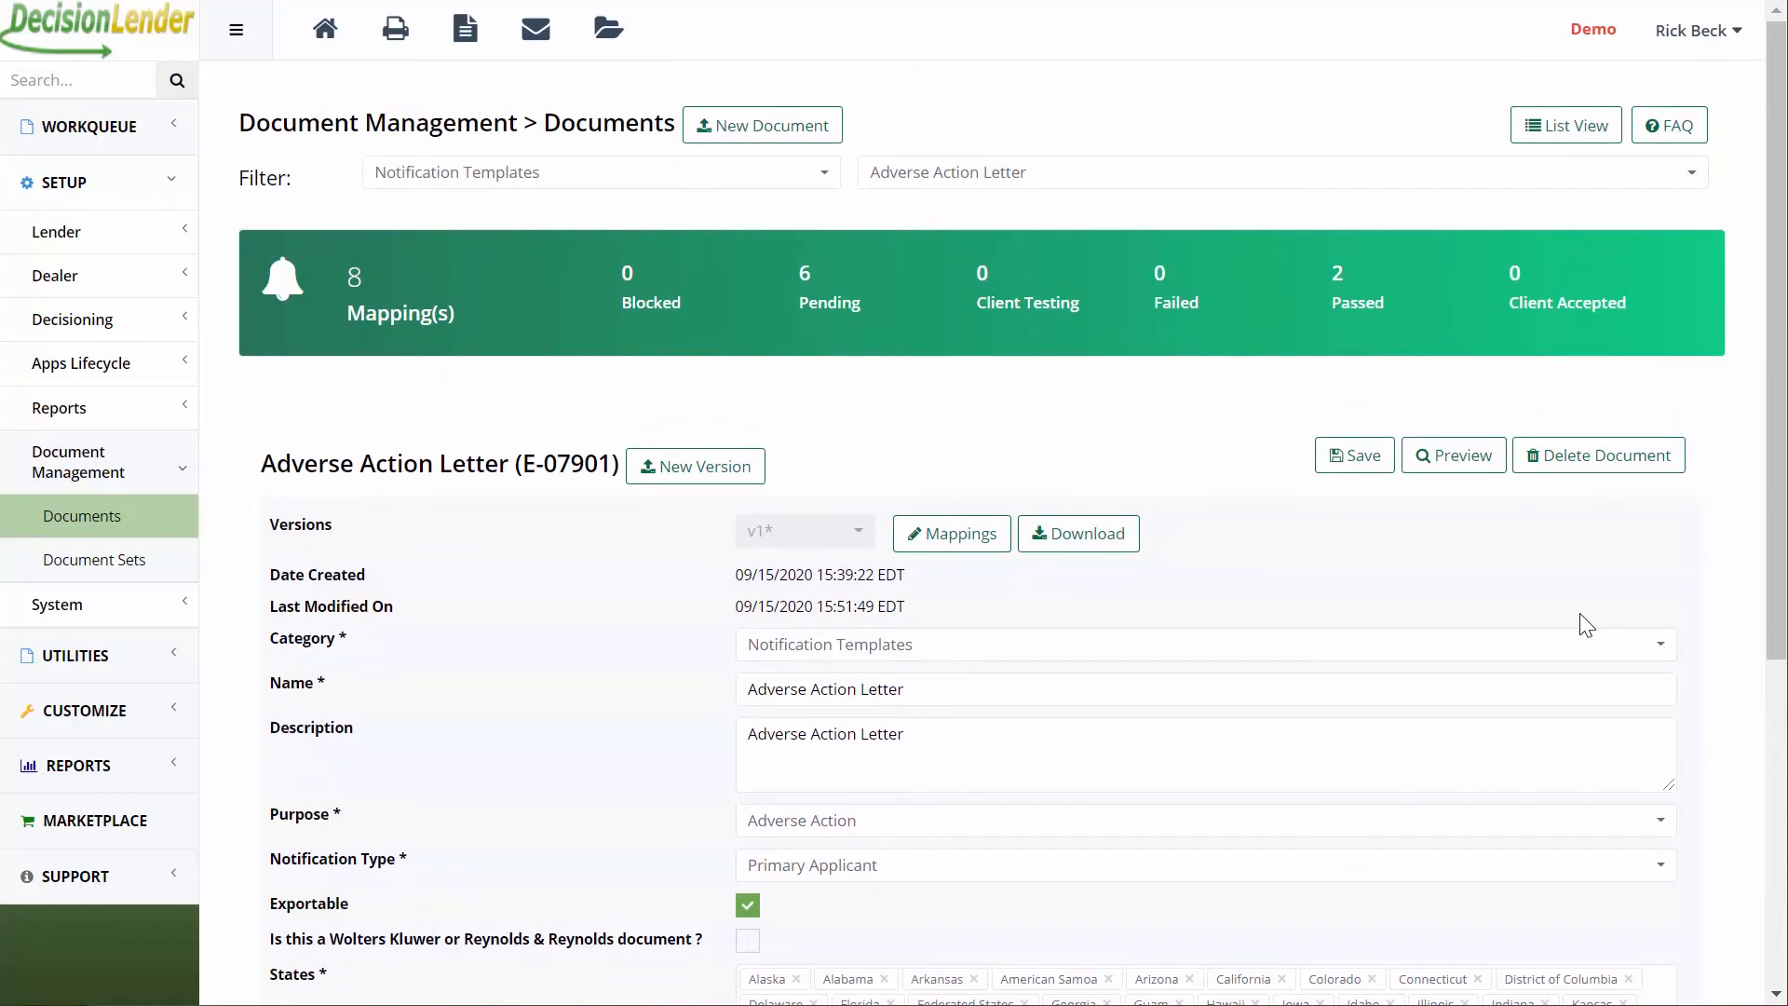
left_click(928, 294)
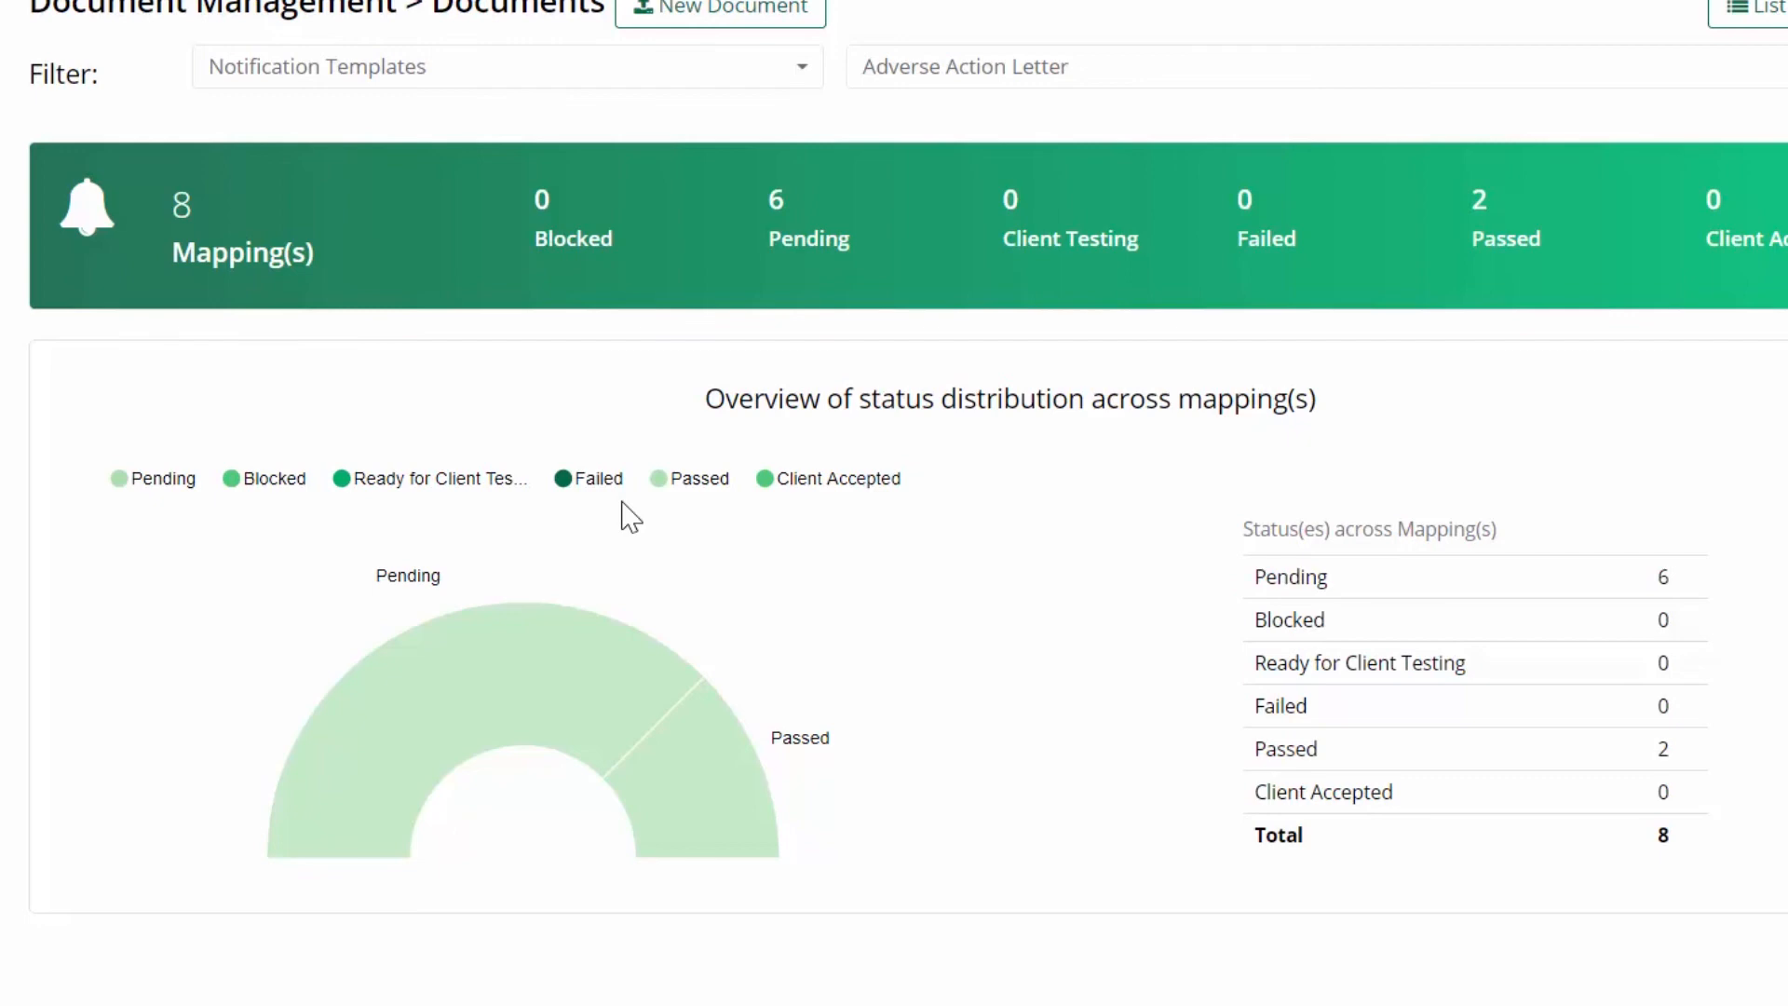
mouse_move(563, 689)
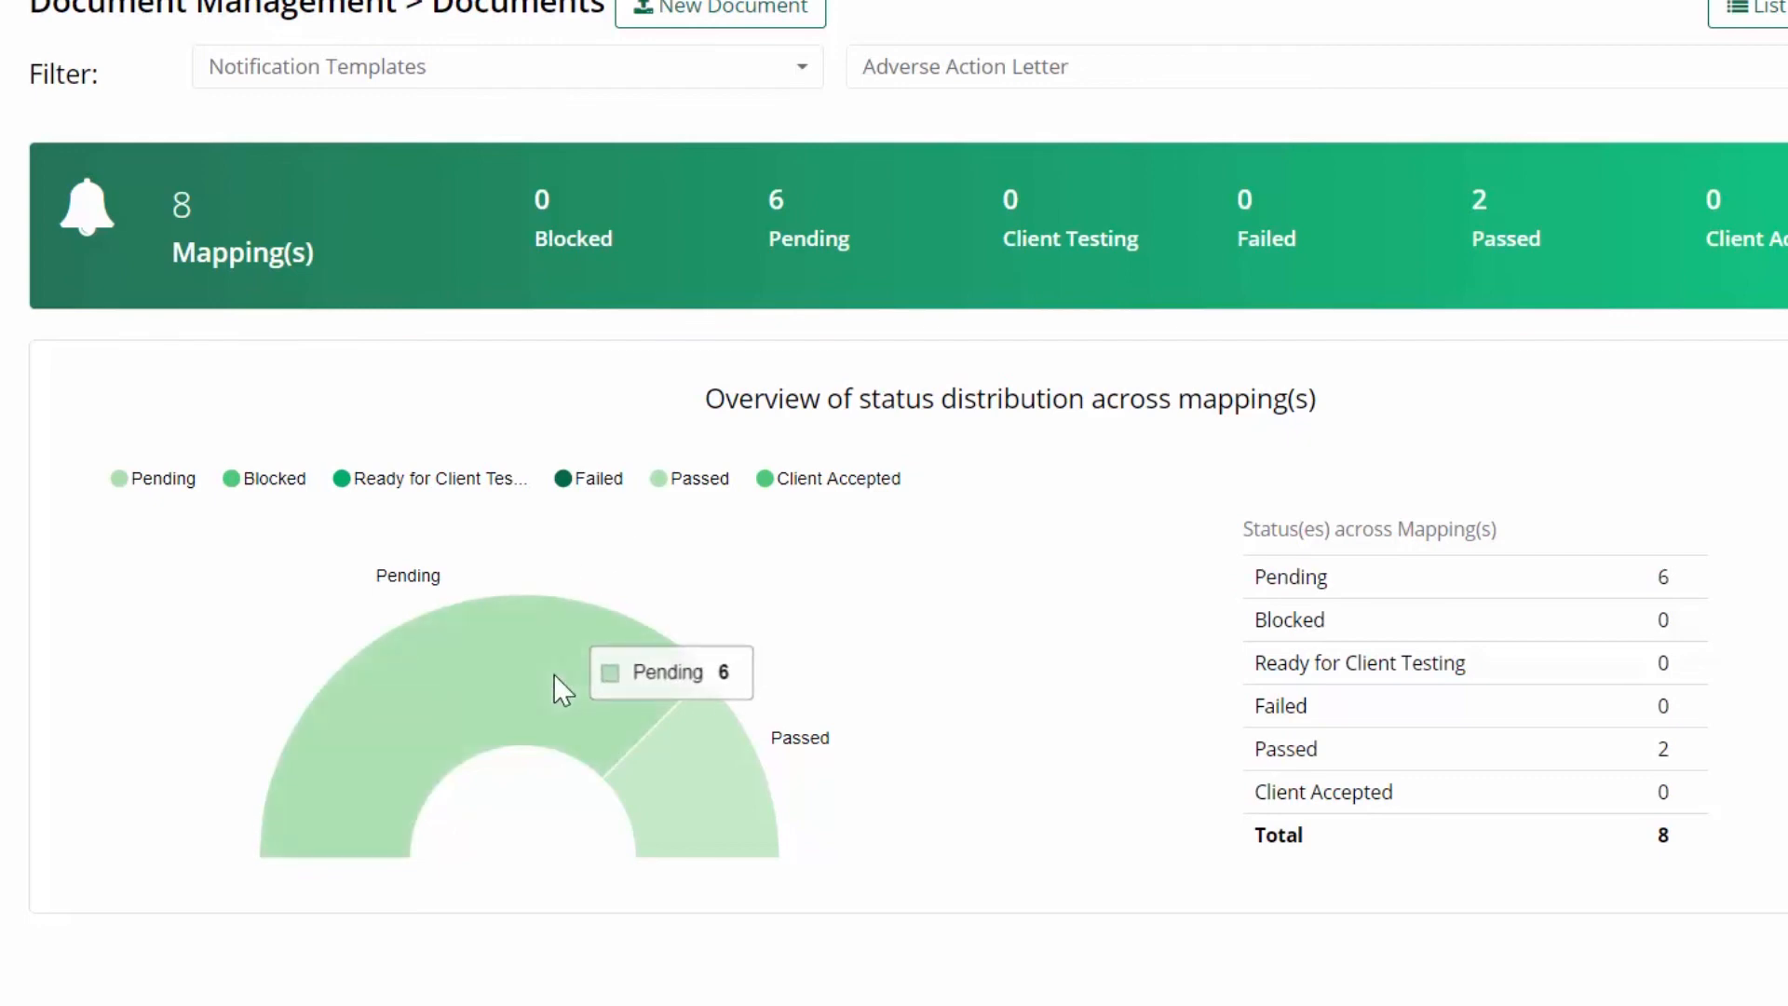
left_click(553, 674)
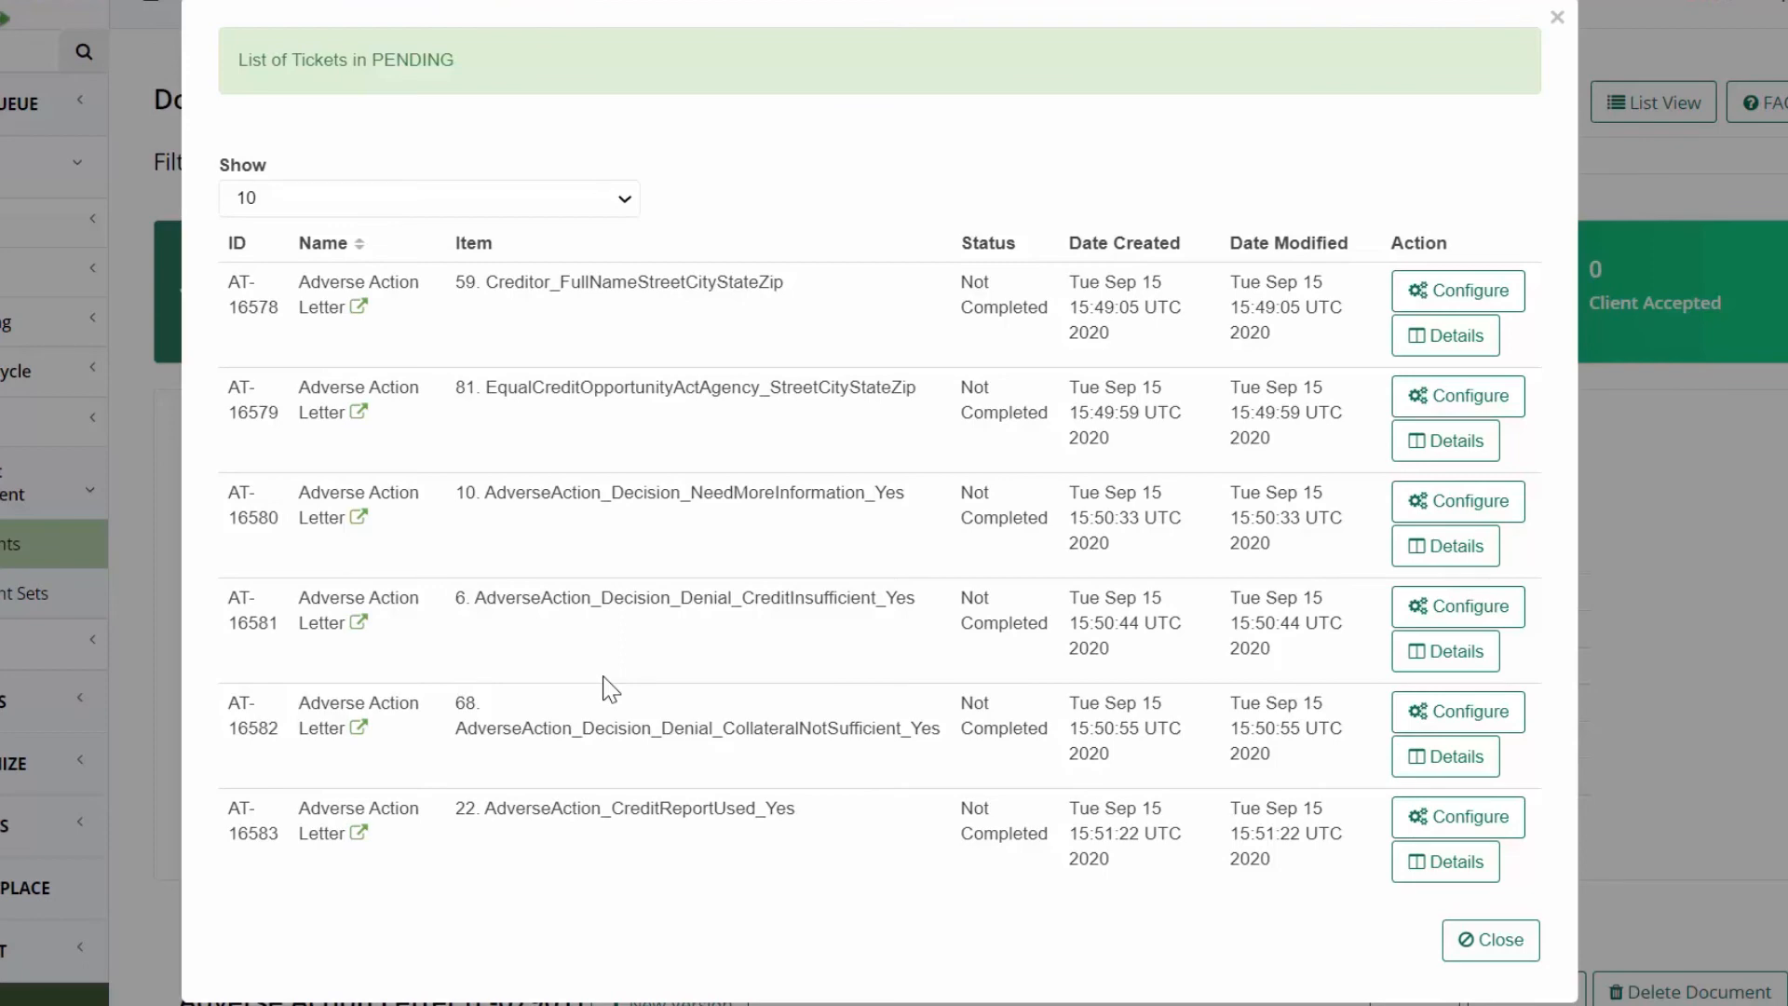
left_click(1491, 941)
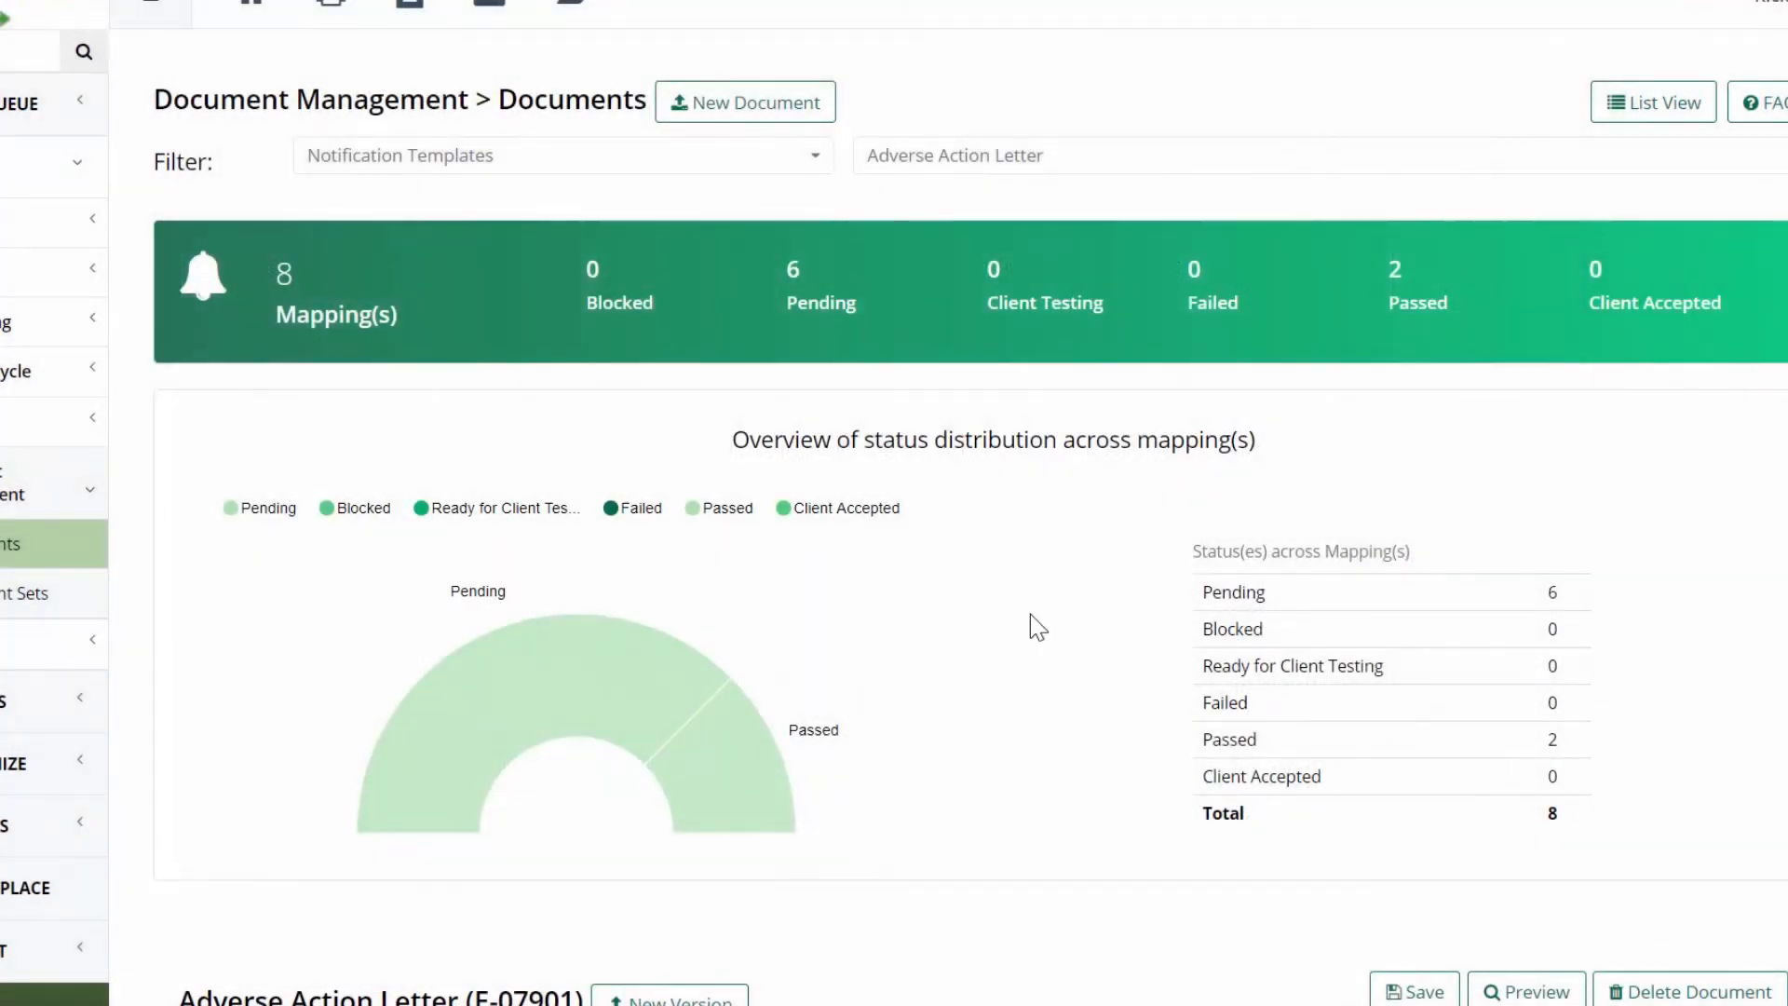
Open the Adverse Action Letter's mappings, continue to the mapping requirements, and pick the Form_Date data point in the document preview
scroll(1032, 620, "down", 3)
scroll(1031, 613, "down", 5)
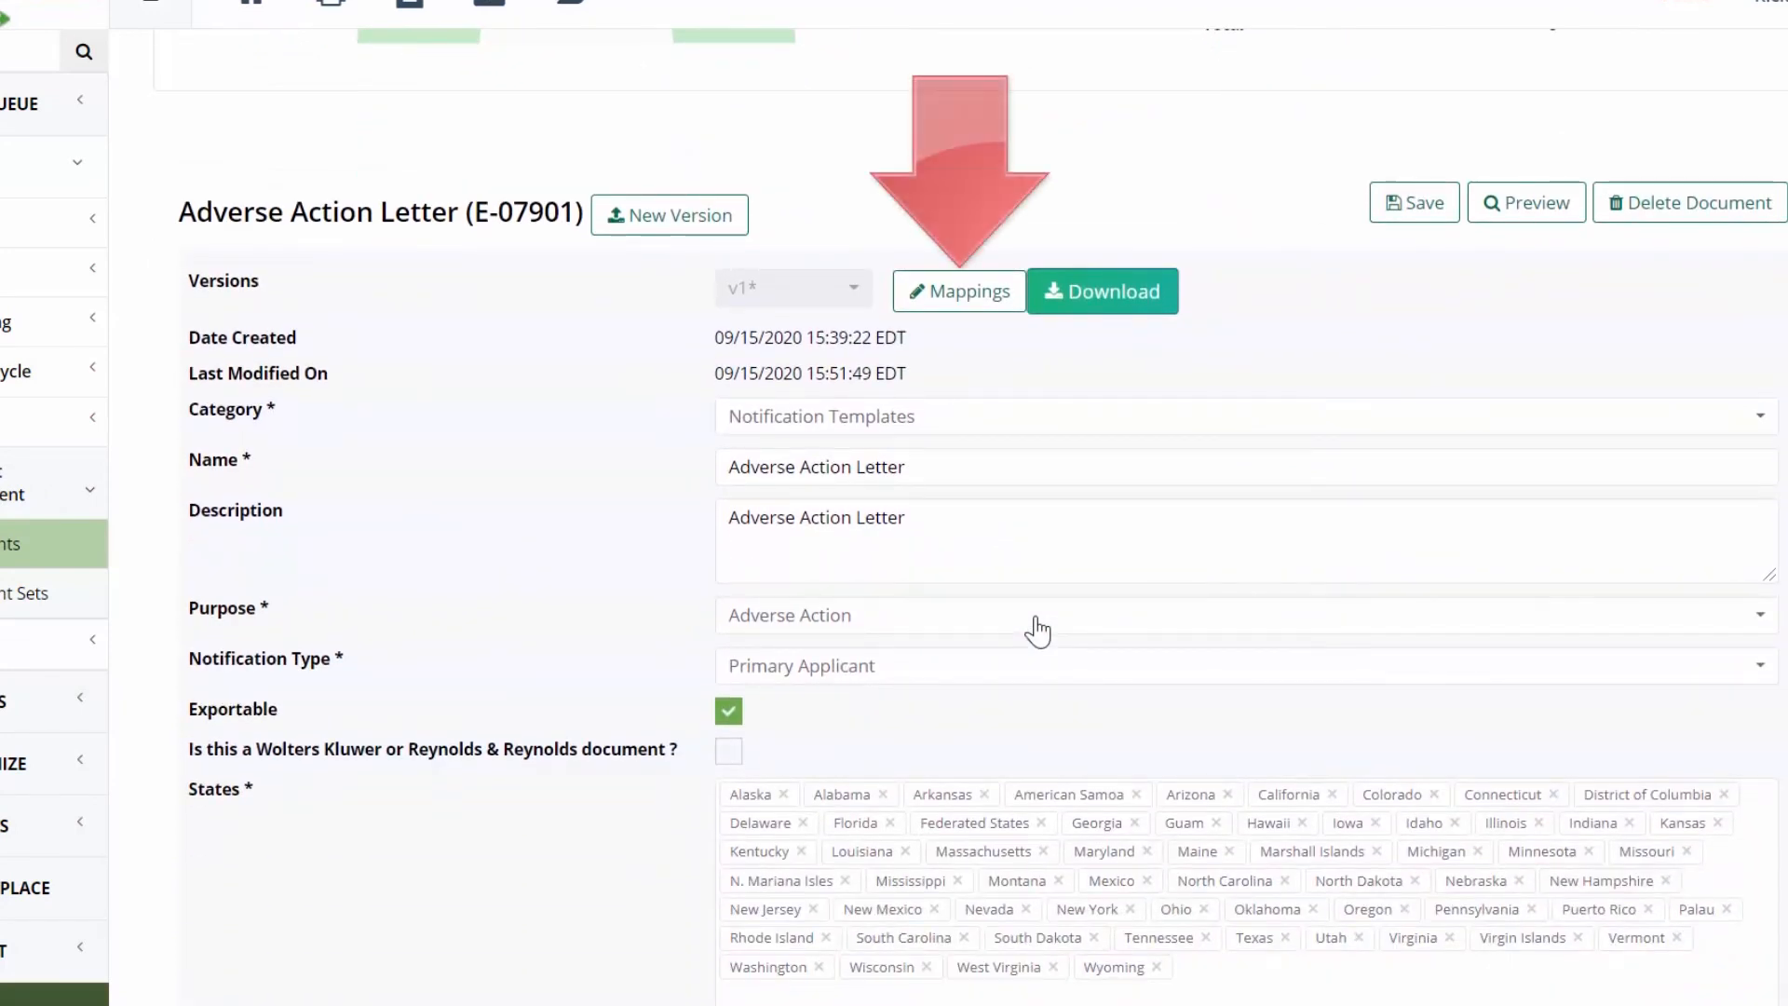
left_click(978, 297)
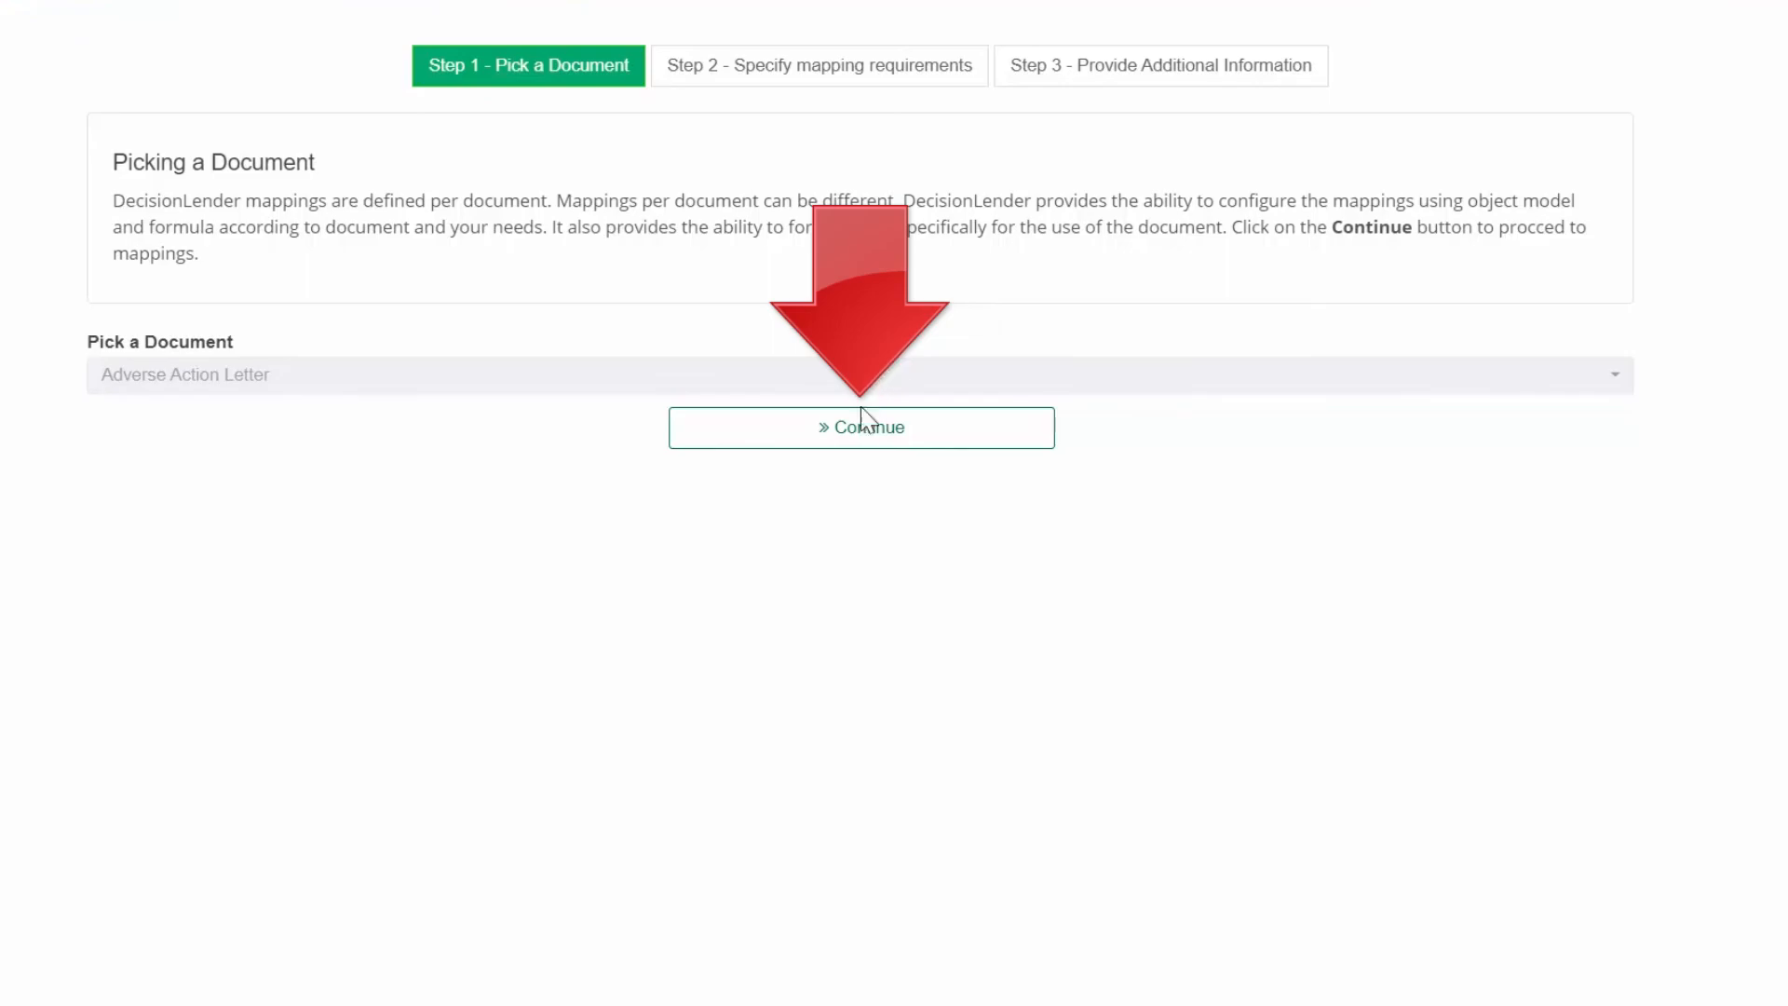
left_click(870, 435)
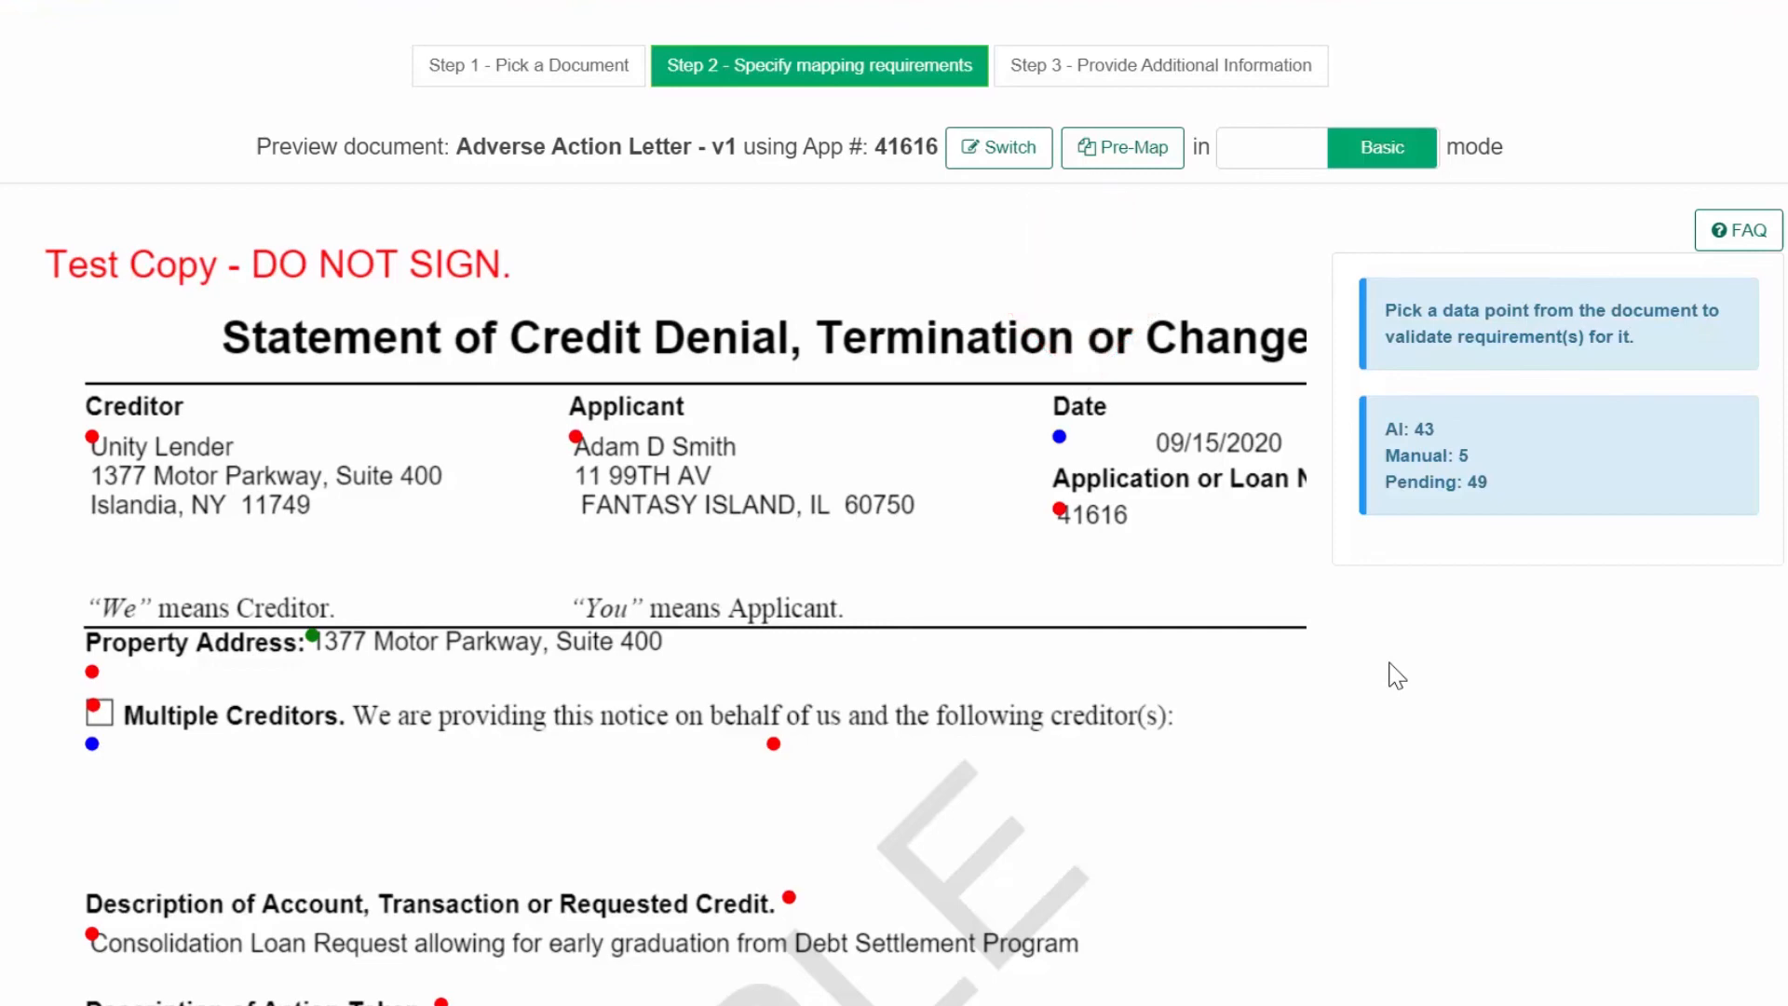
left_click(1061, 438)
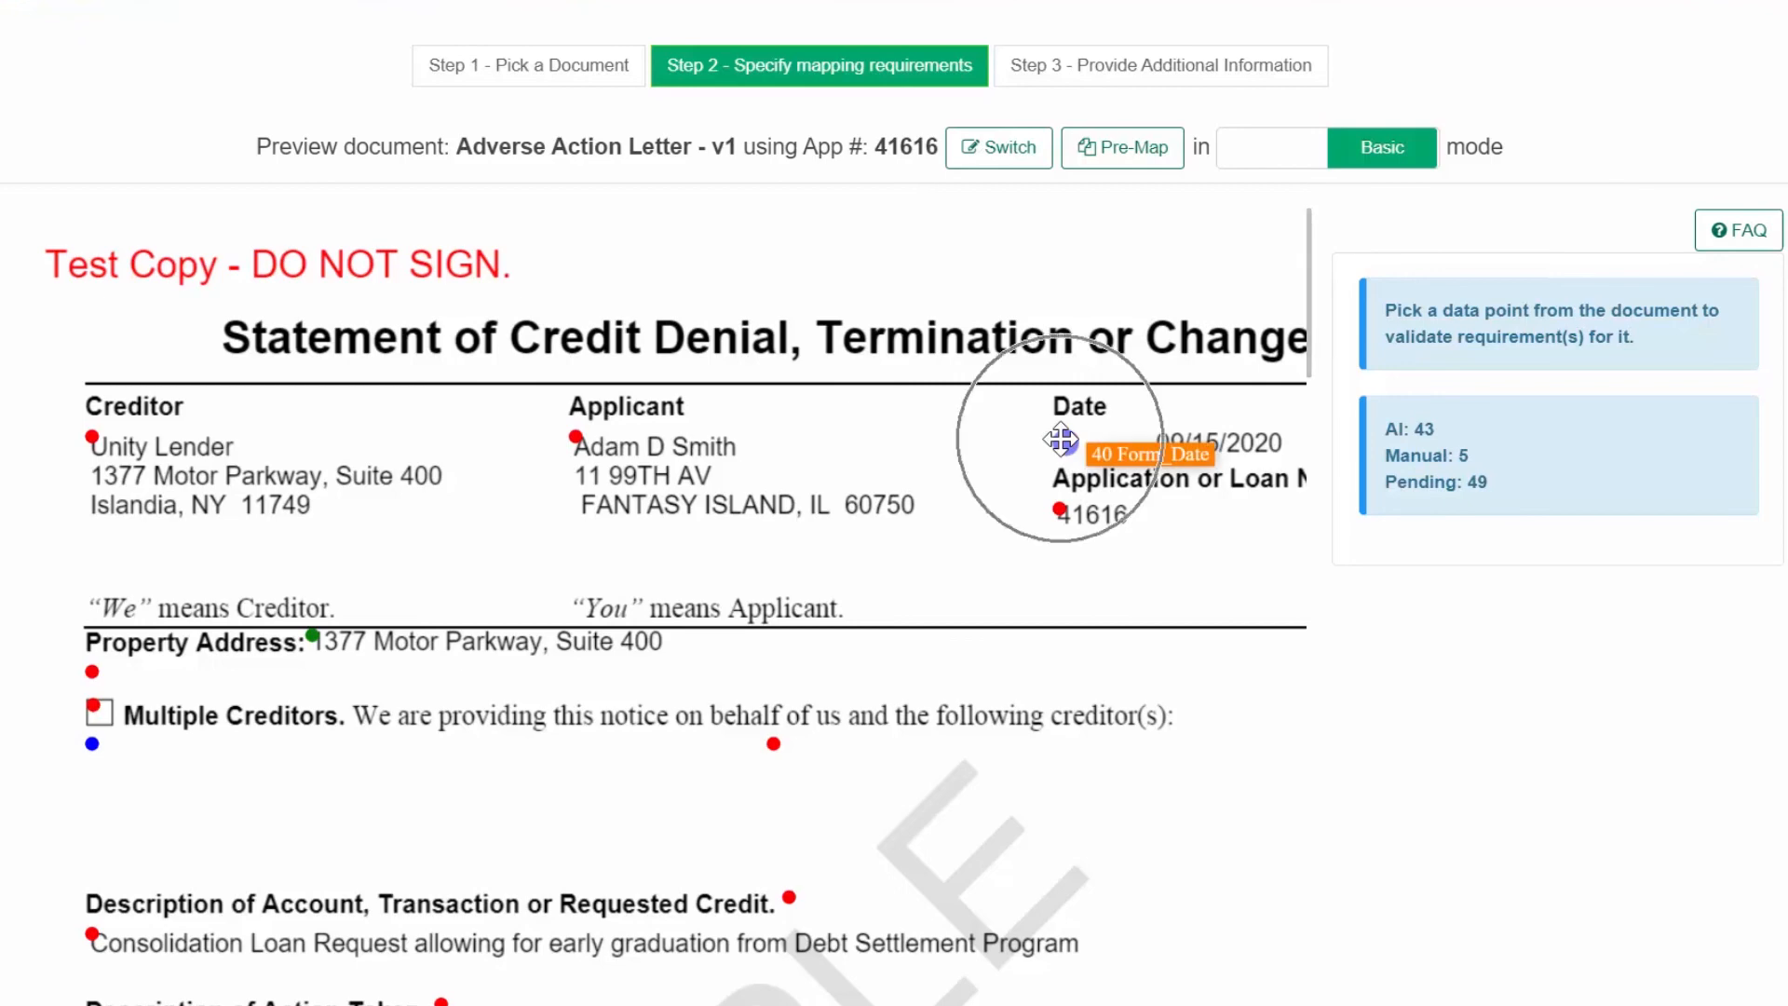